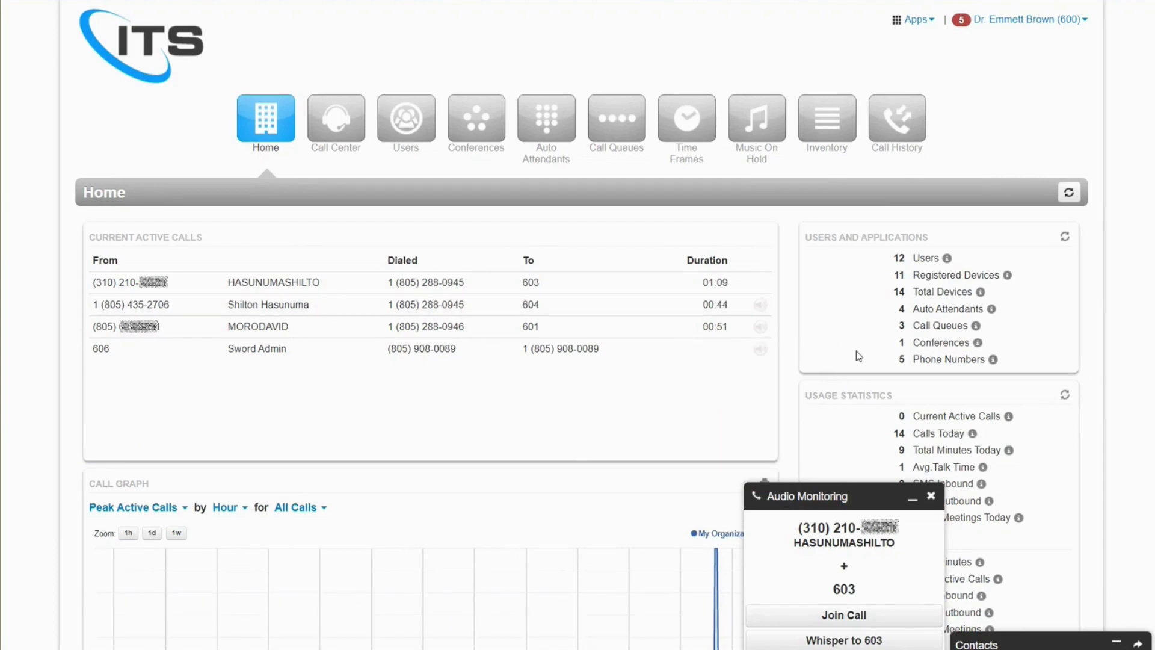
- Scroll through the Home page to review the Call Graph
mouse_move(988, 445)
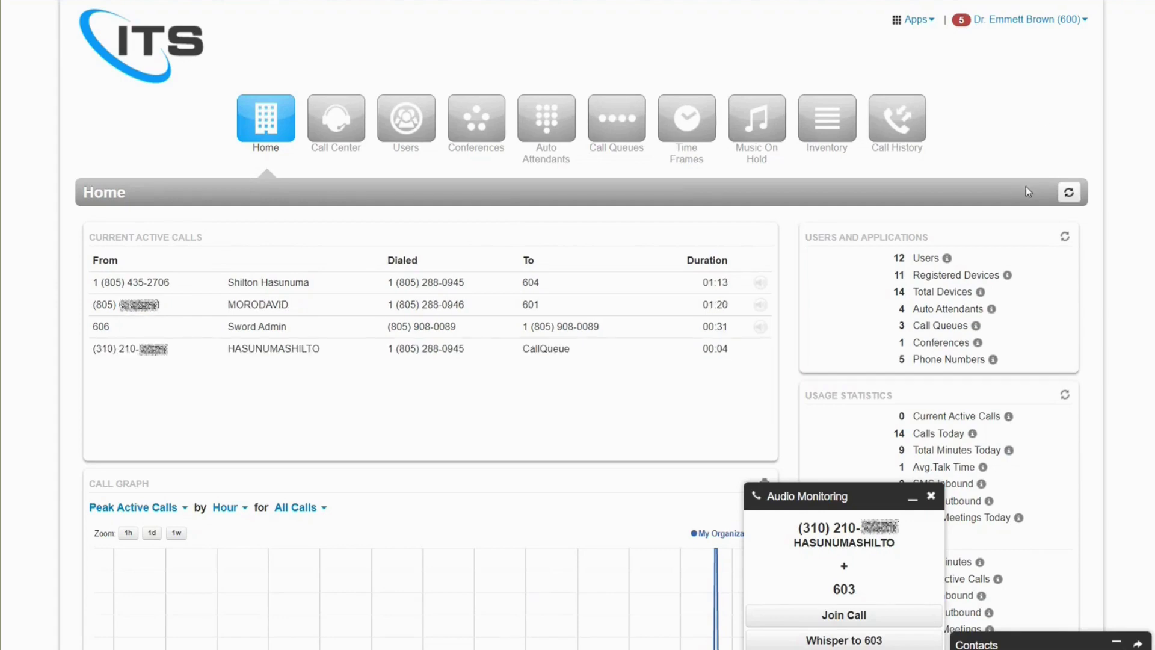
mouse_move(1009, 276)
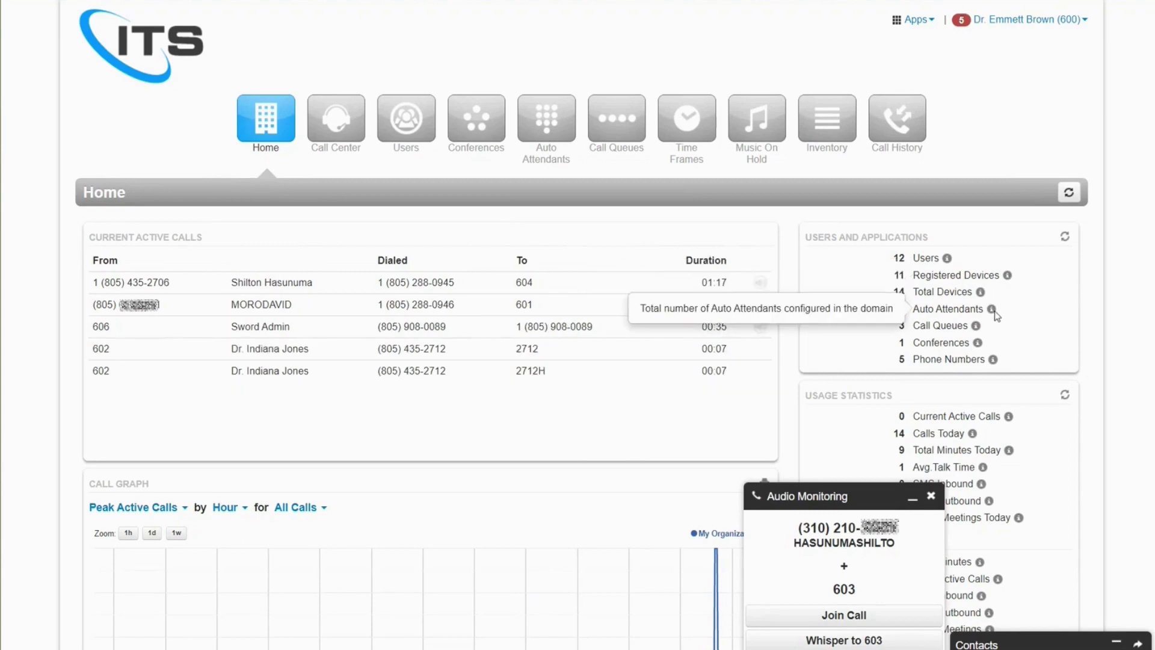
scroll(1153, 411, down, 5)
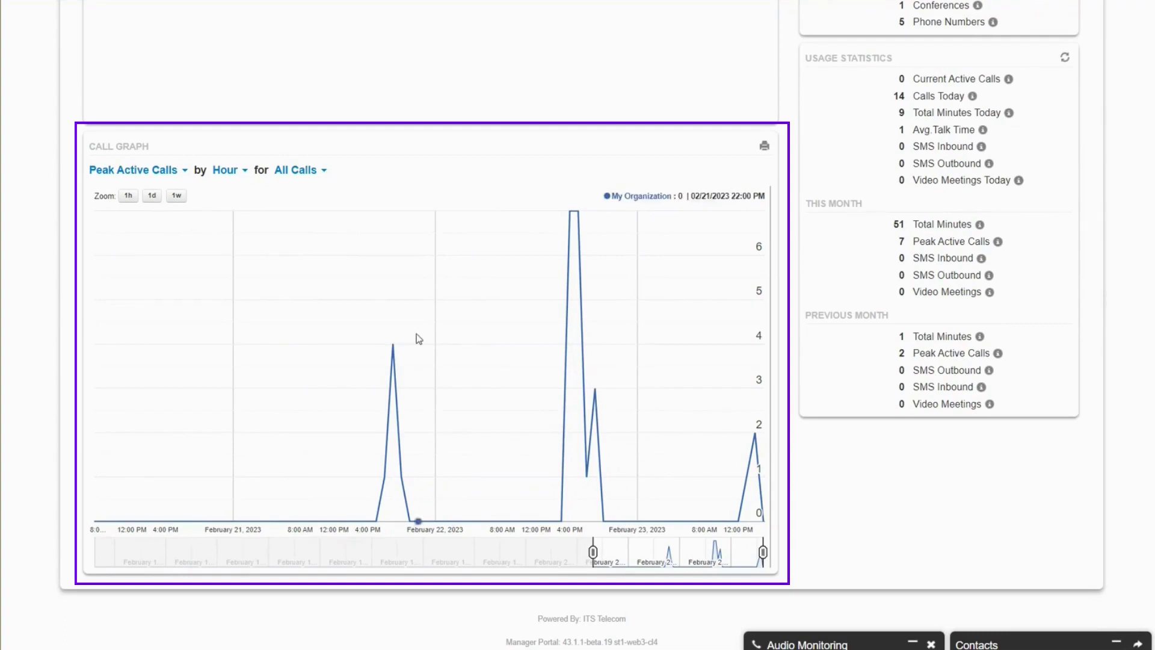
scroll(529, 417, up, 1)
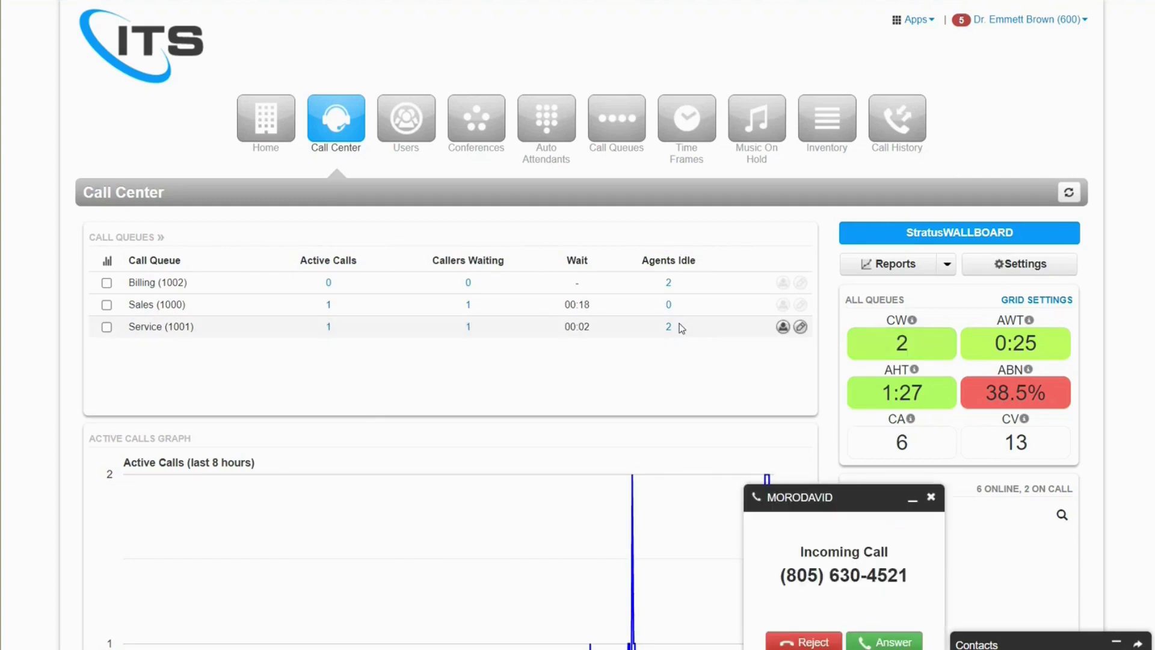
click(802, 307)
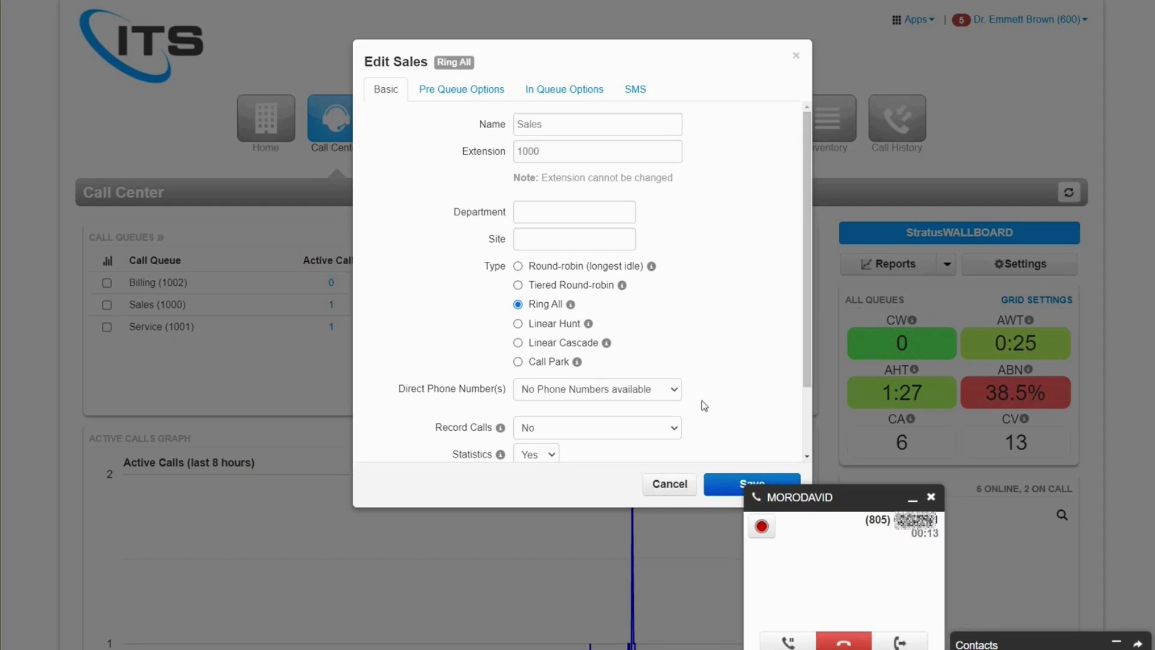
scroll(808, 284, down, 1)
scroll(809, 267, up, 1)
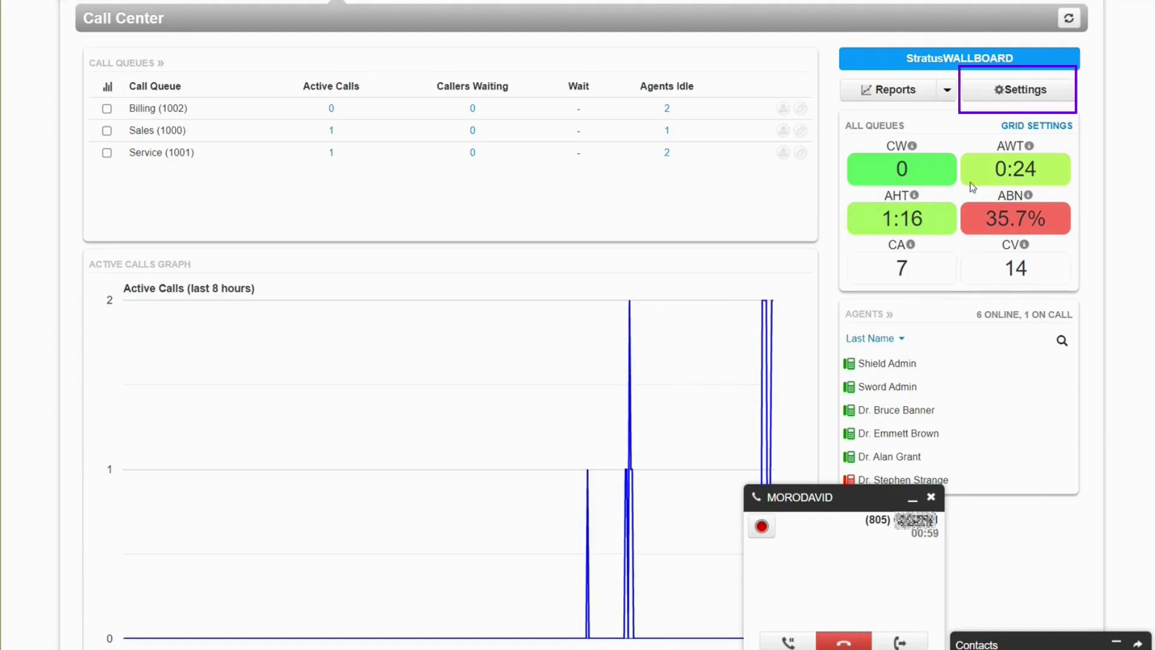
- Try a 45 service-level threshold in Call Center settings without saving, then open Reports
click(1017, 87)
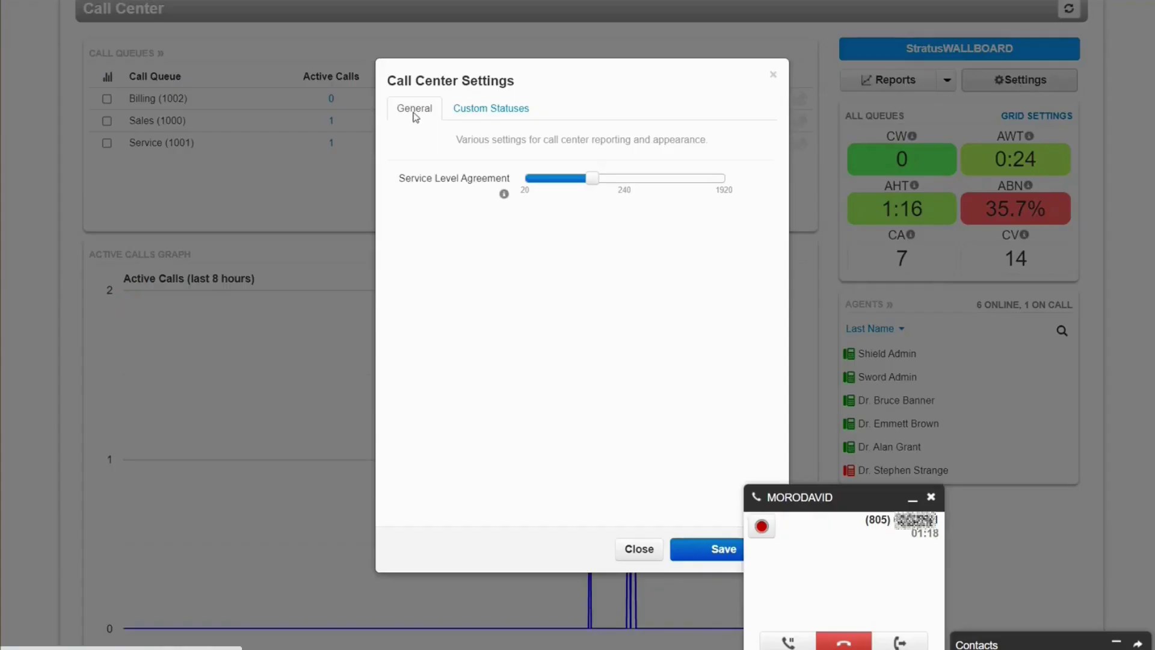
drag(588, 180, 576, 184)
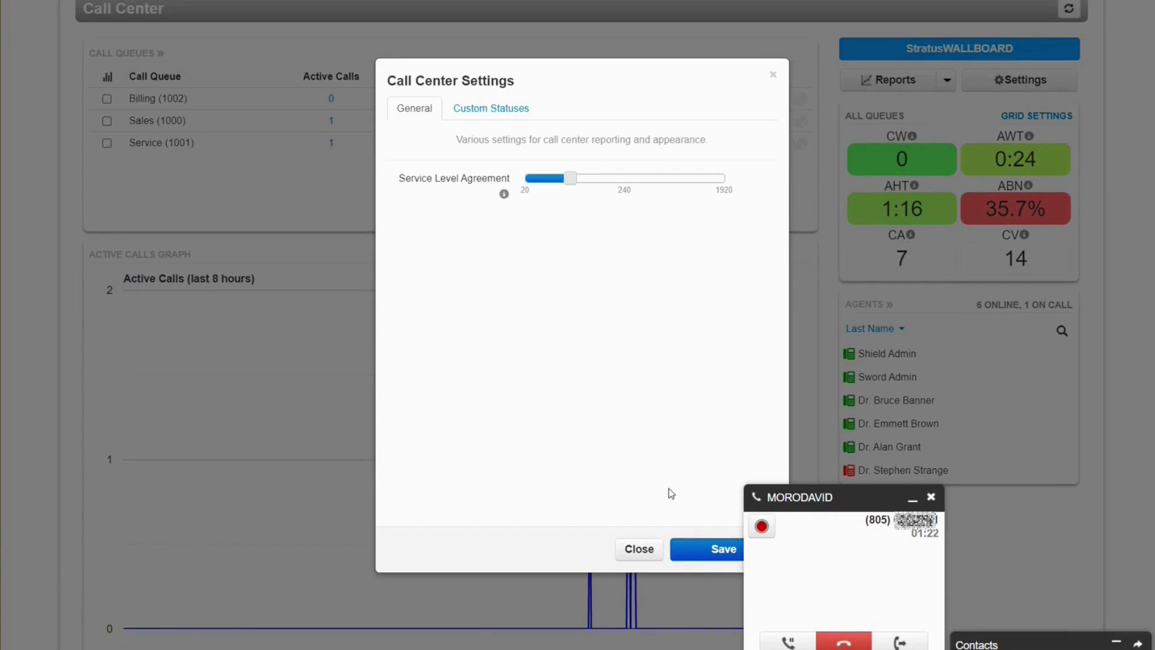
click(657, 547)
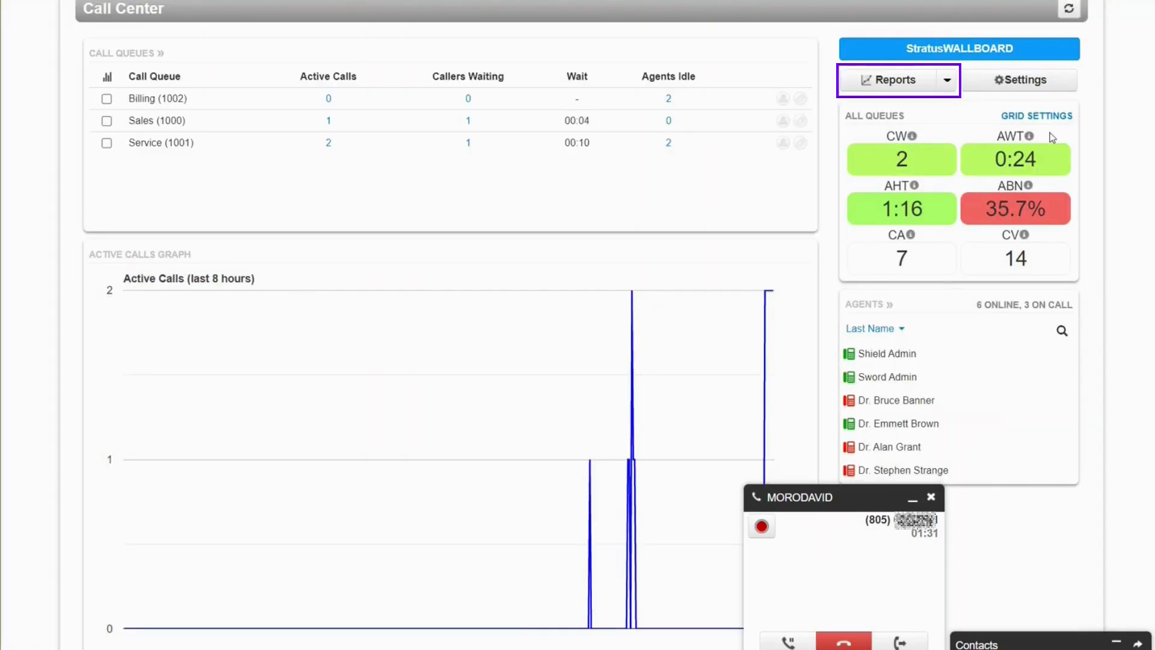
click(910, 88)
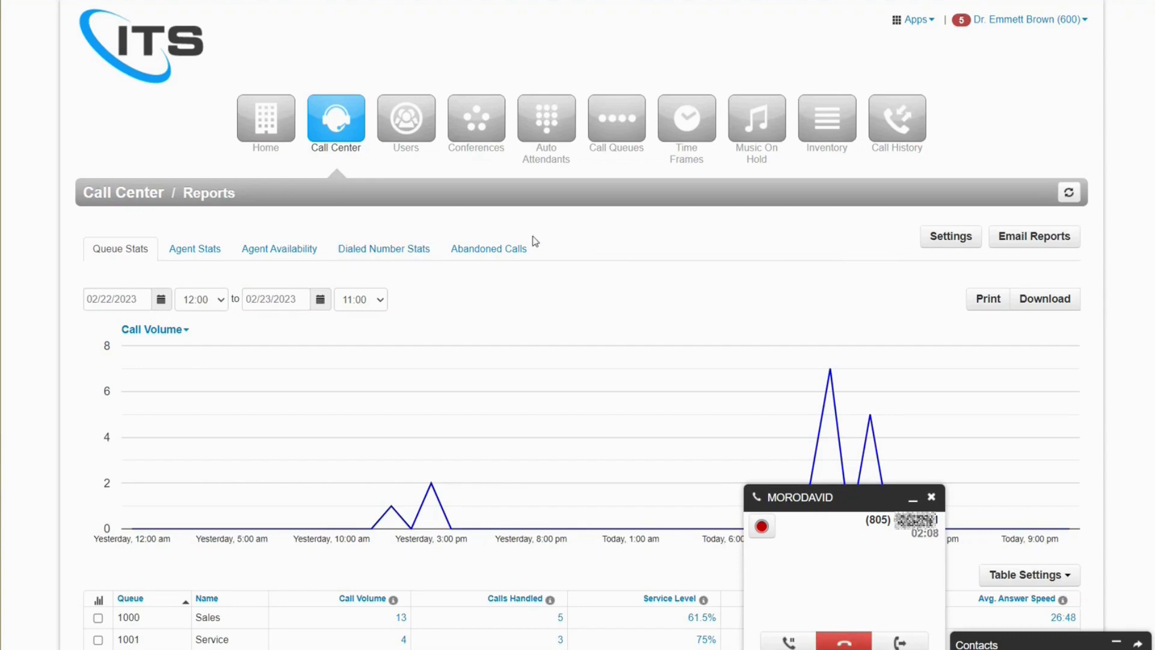
- Add the Abandoned Calls, Calls Offered and Adjusted Calls Offered columns to the queue table
scroll(729, 319, down, 3)
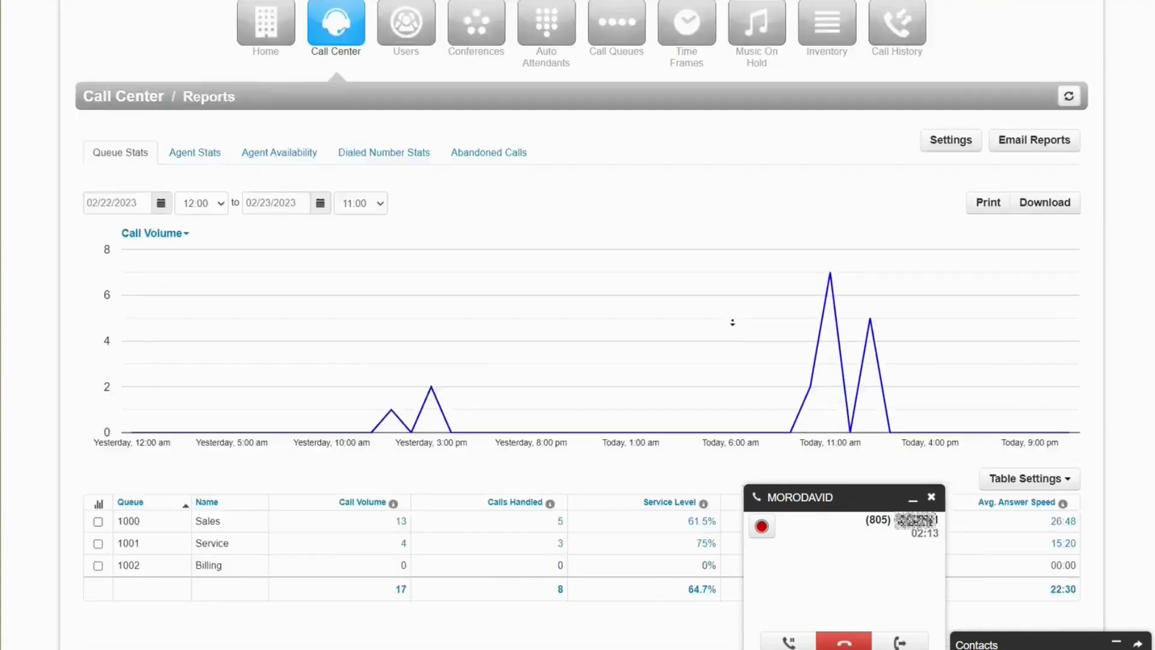
click(1025, 370)
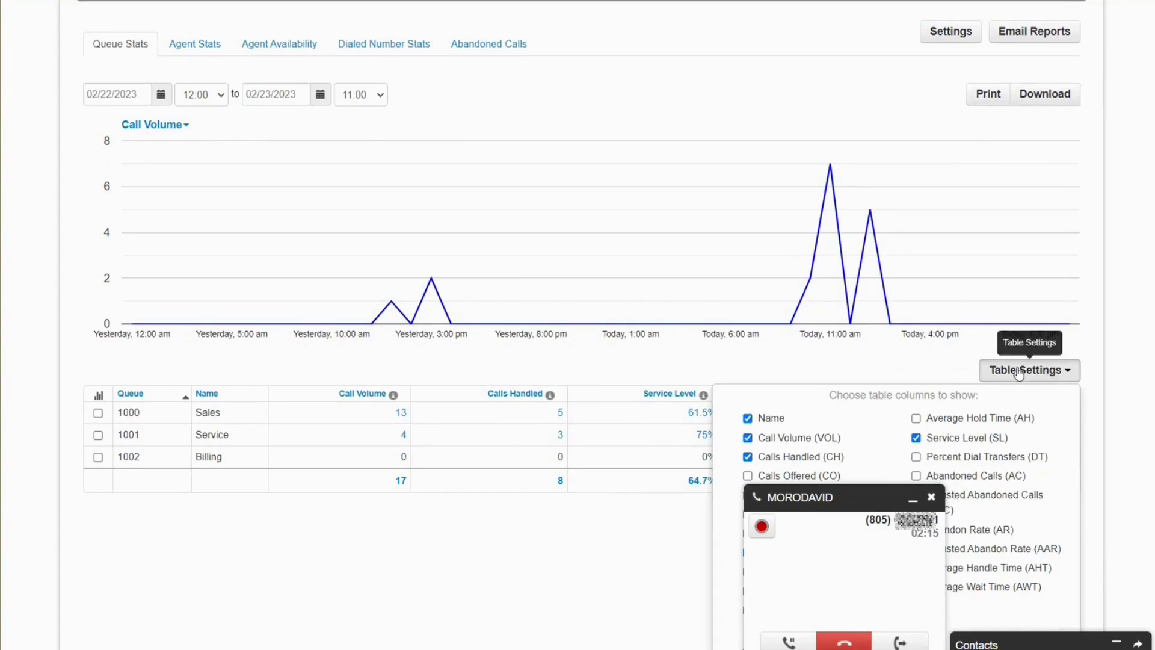
scroll(964, 363, down, 3)
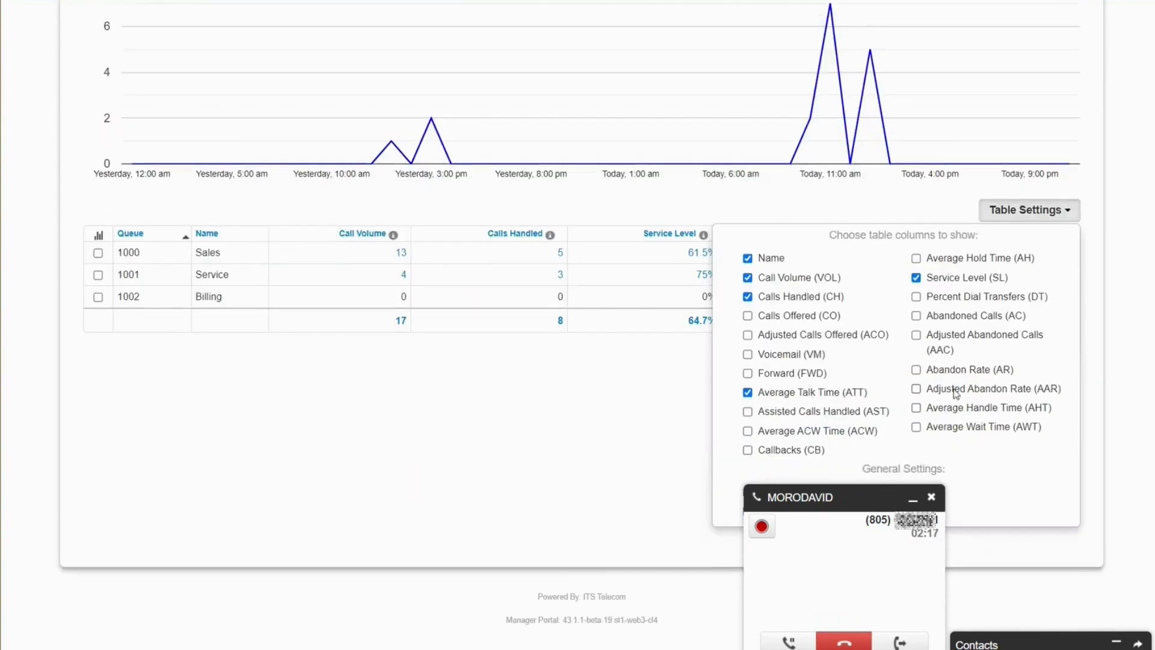
click(915, 317)
click(784, 320)
click(780, 336)
click(1091, 220)
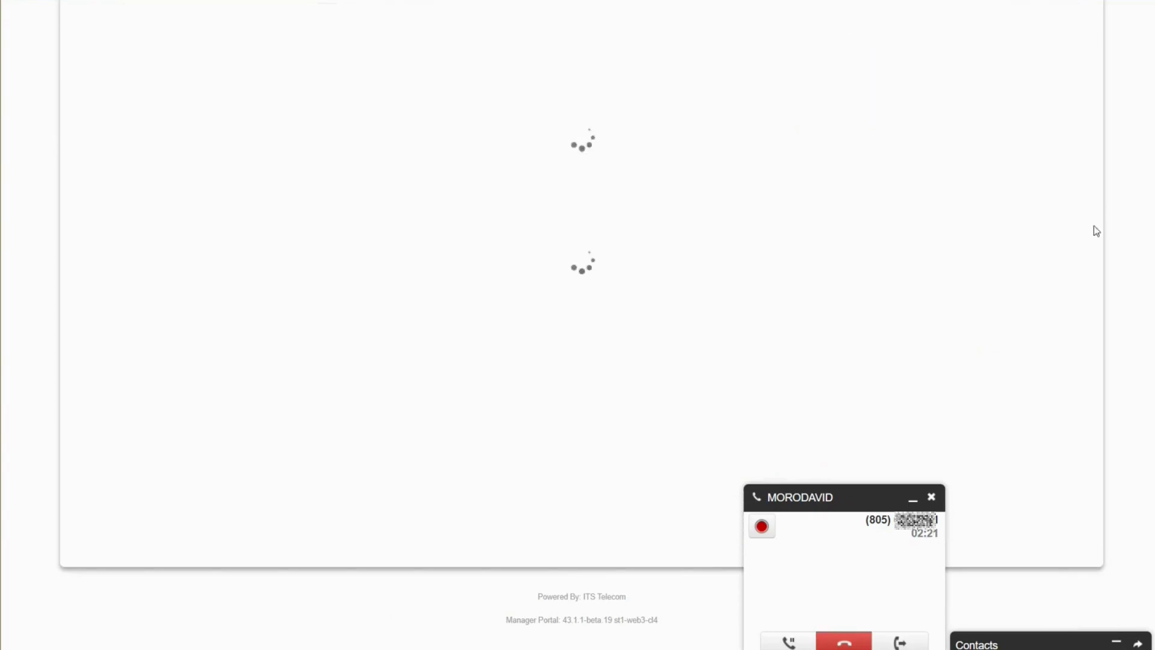
- Minimize the ongoing call window, then start printing the queue stats report and cancel
click(912, 498)
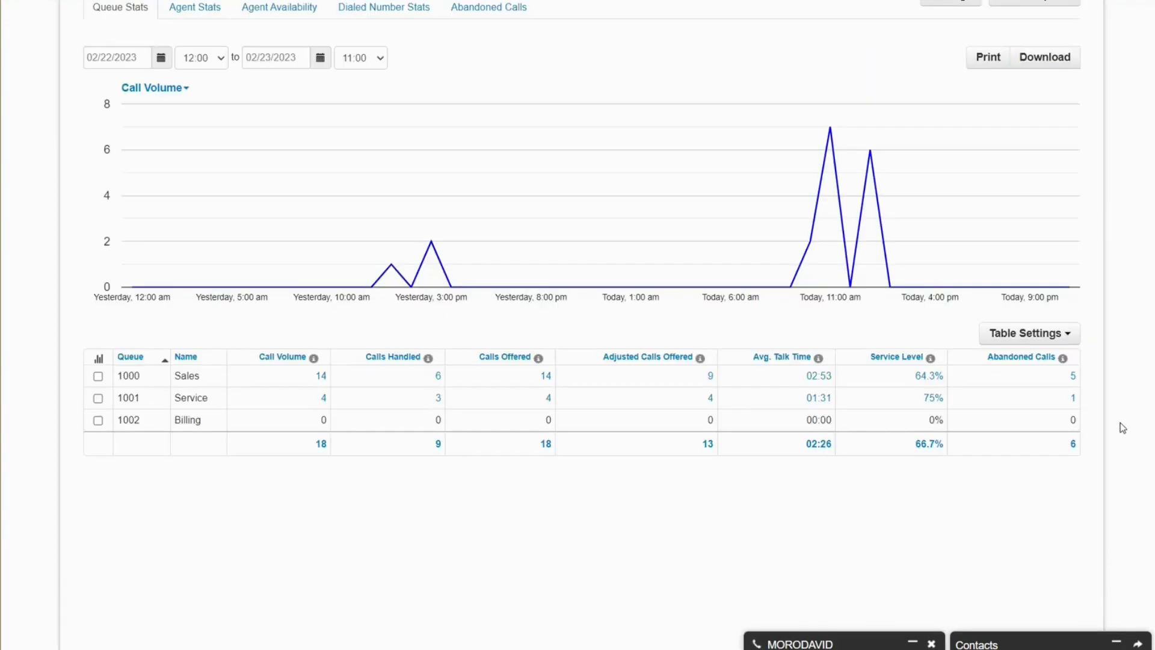
scroll(1000, 239, up, 3)
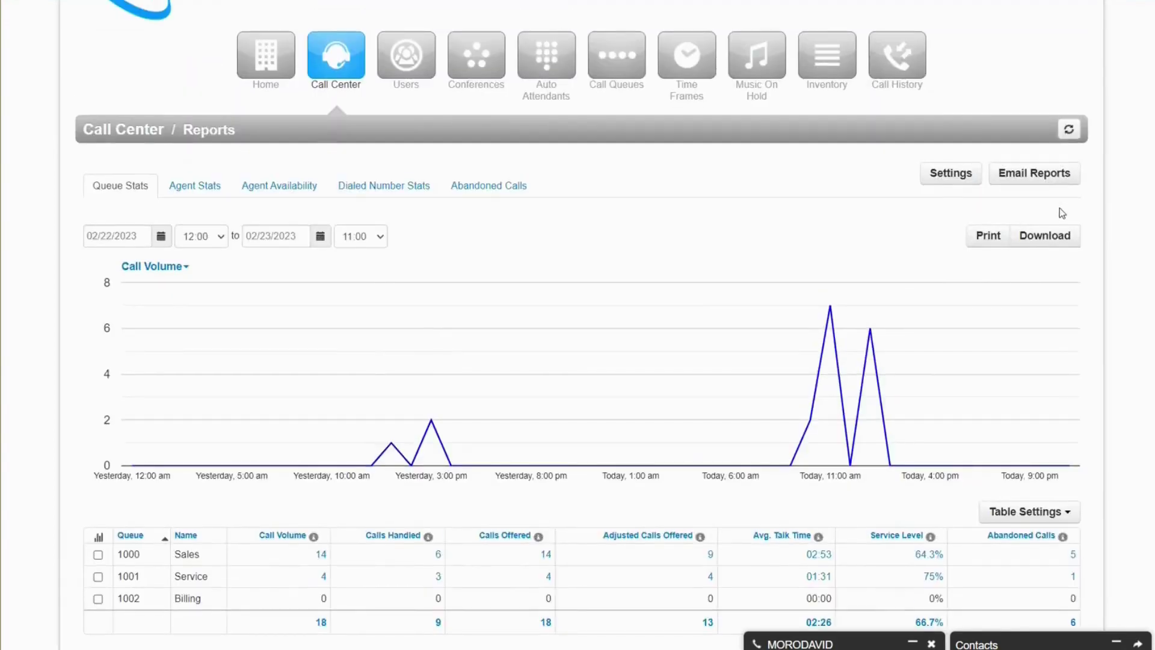
click(1000, 239)
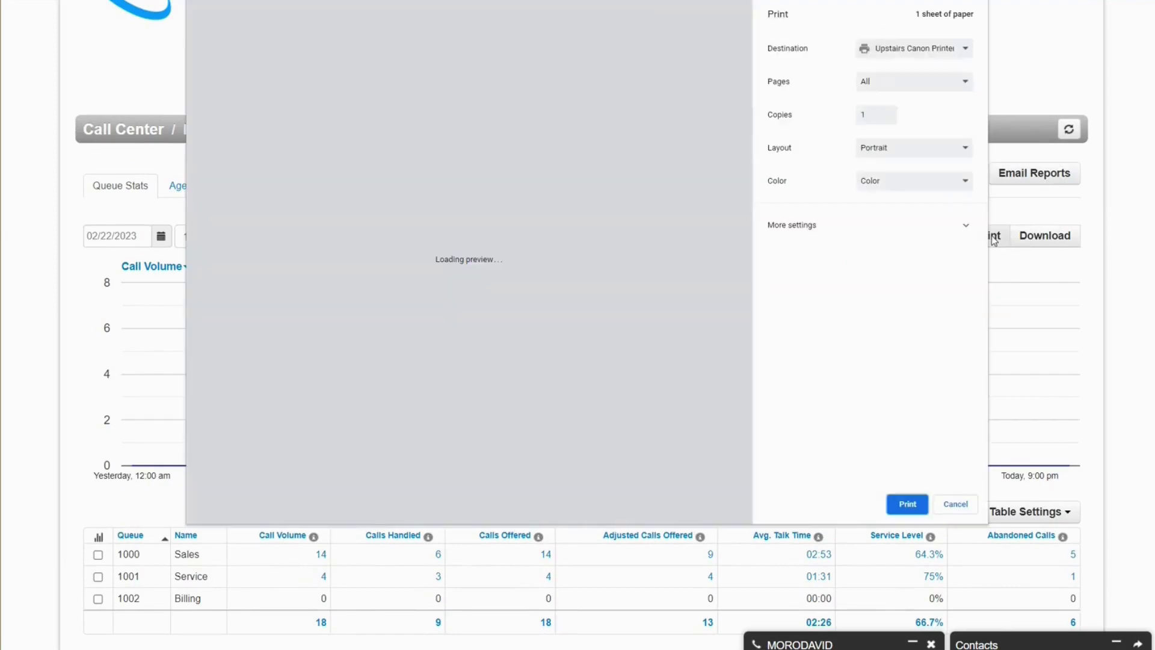
click(956, 504)
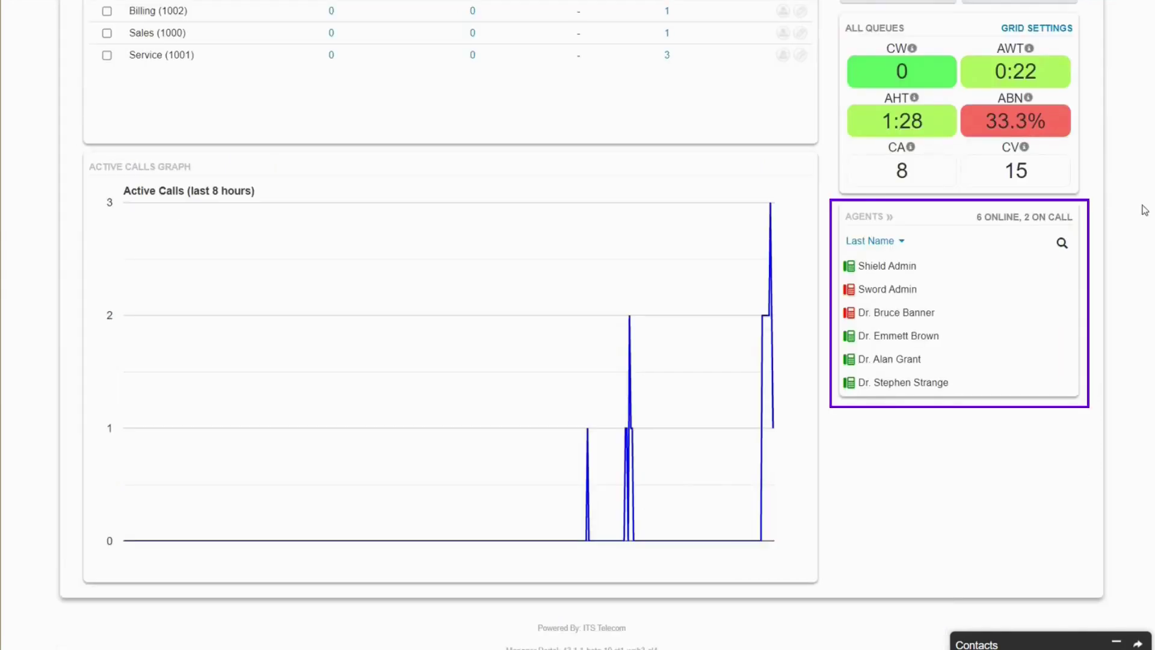
- Look over the Agents panel on the Call Center dashboard
mouse_move(1065, 276)
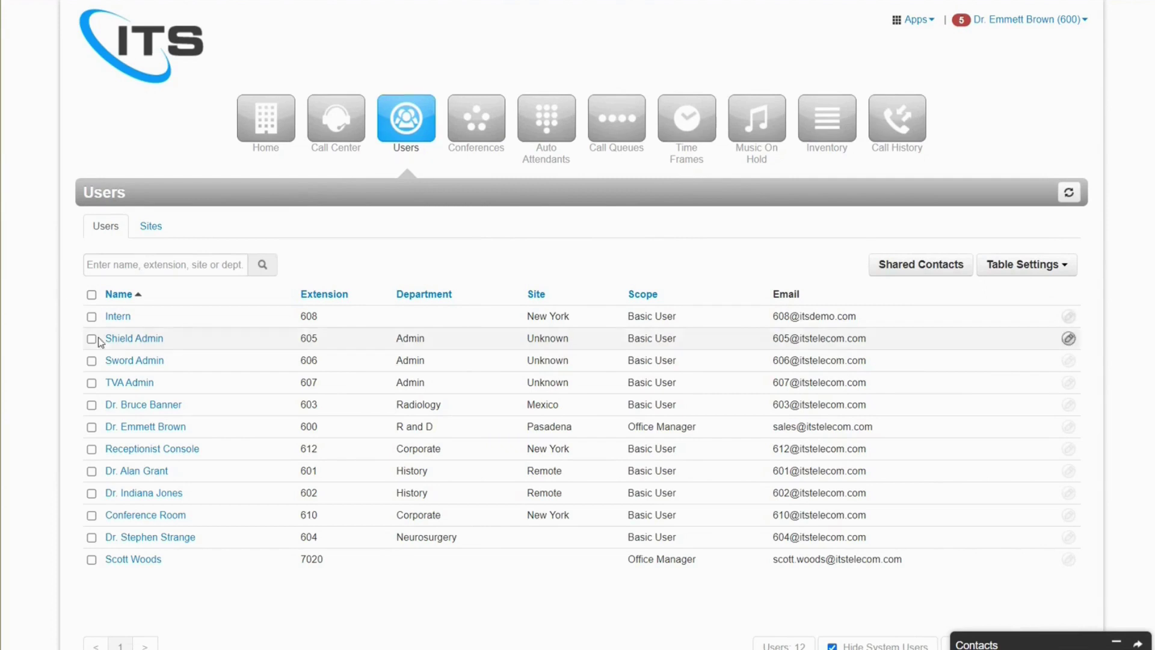
- Open the extension 601 user's profile and scroll through its details
click(136, 473)
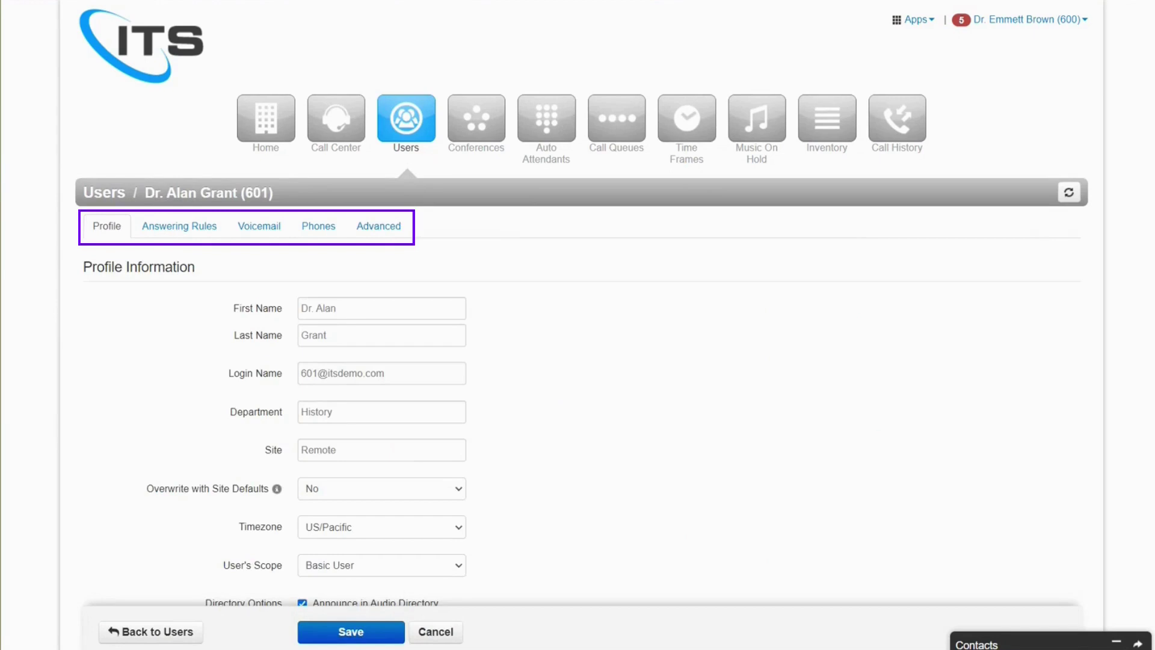
scroll(578, 325, down, 1)
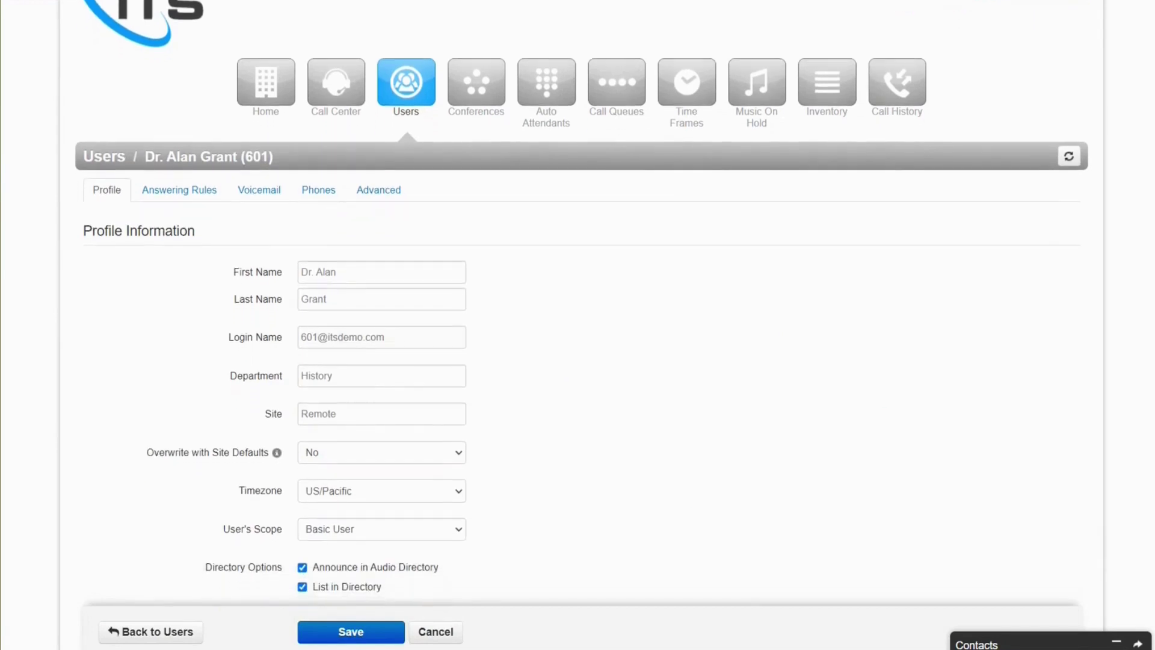
scroll(578, 325, down, 1)
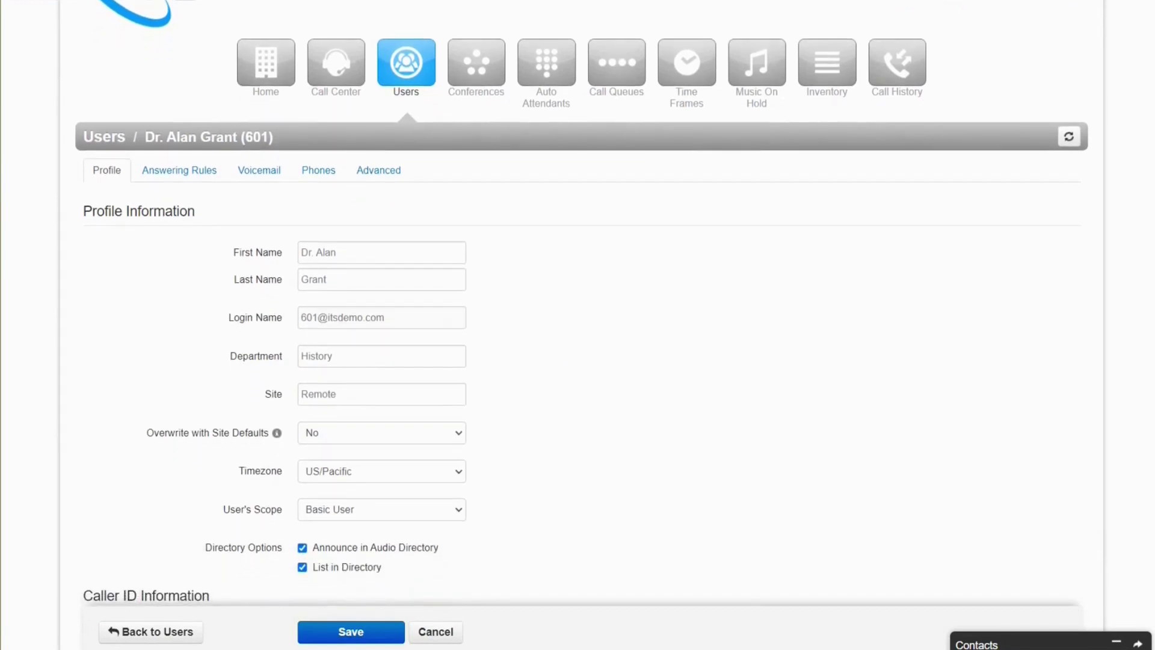
scroll(577, 325, down, 1)
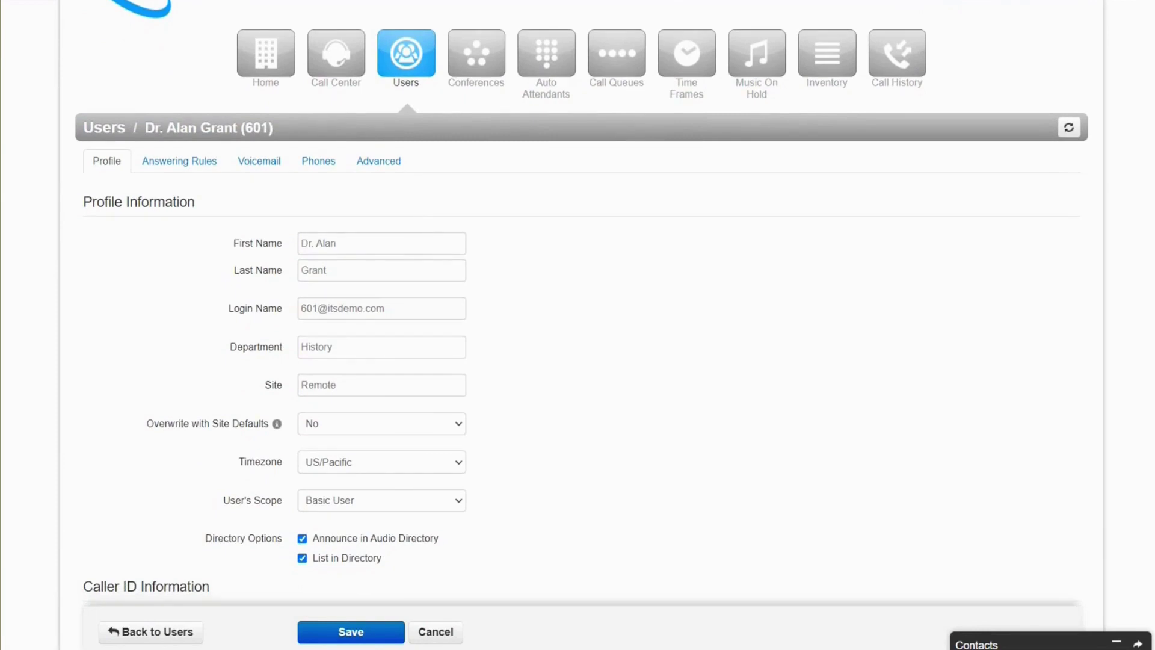
scroll(577, 325, down, 1)
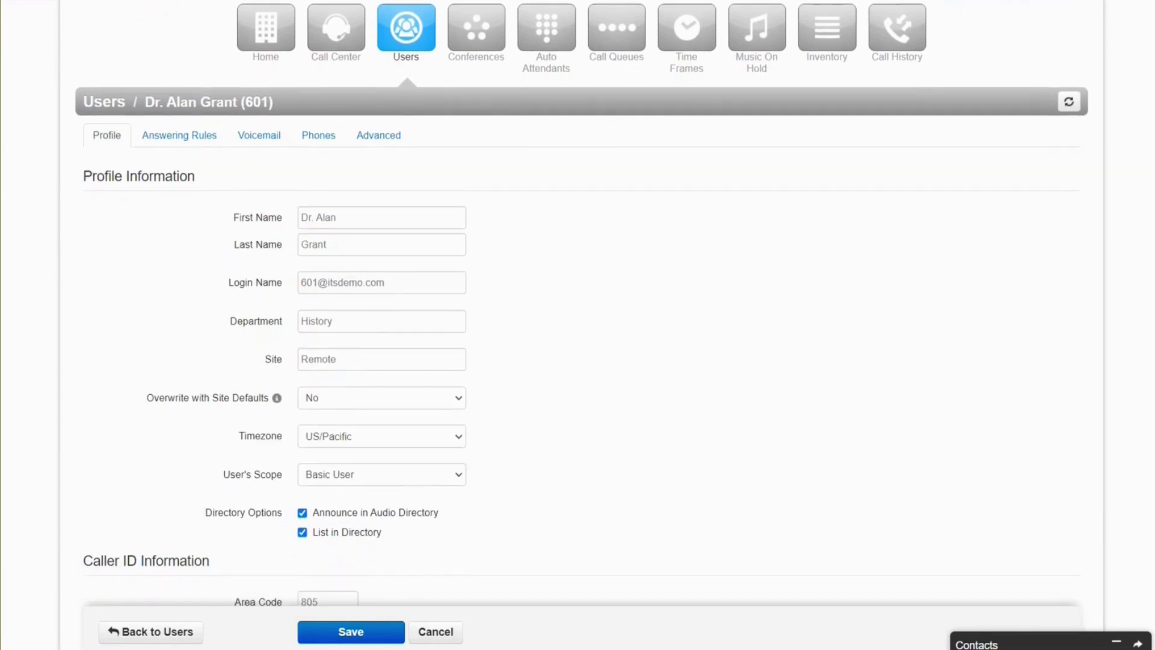
scroll(578, 325, down, 2)
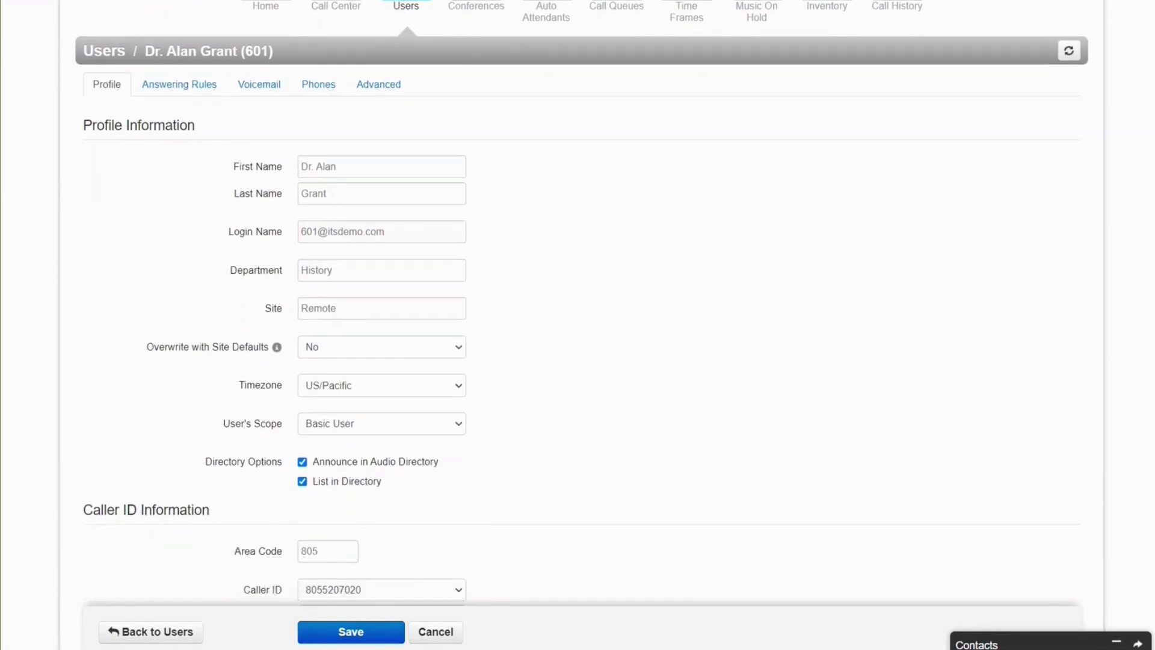
scroll(578, 325, down, 3)
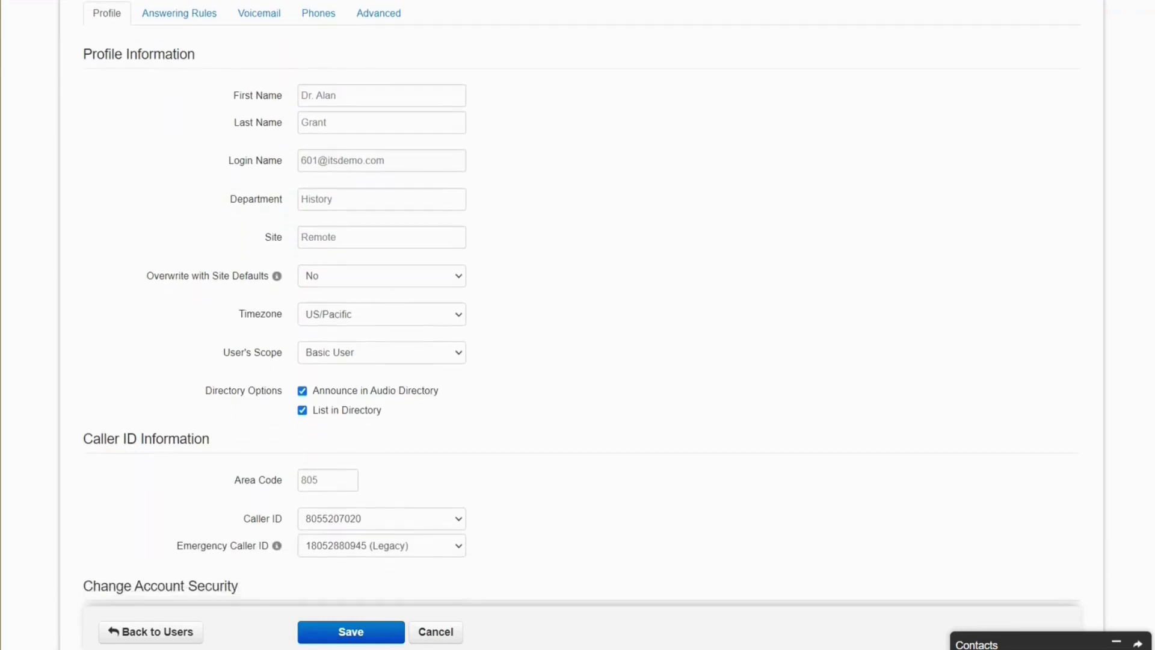
scroll(577, 325, down, 3)
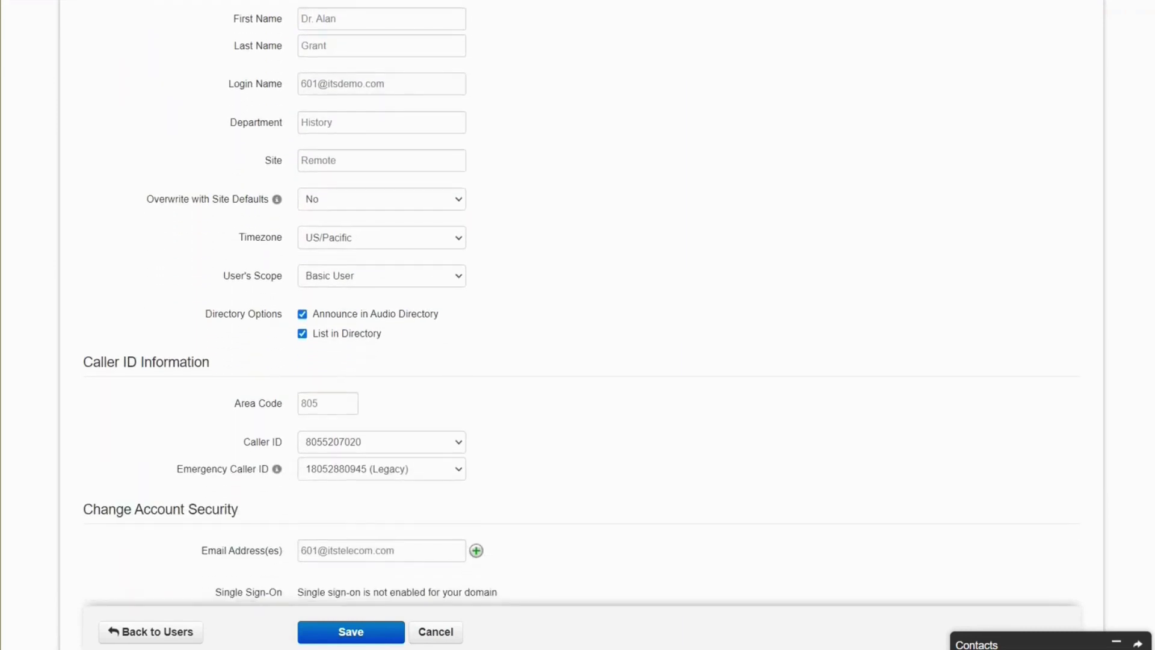
scroll(578, 325, down, 5)
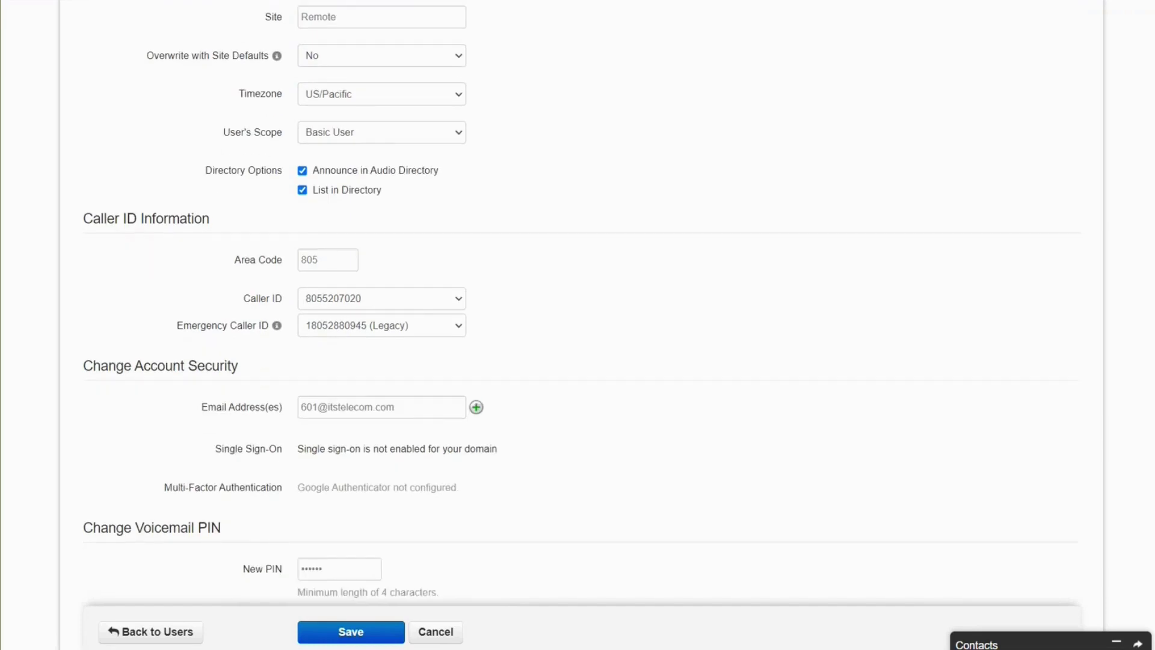
scroll(577, 301, down, 1)
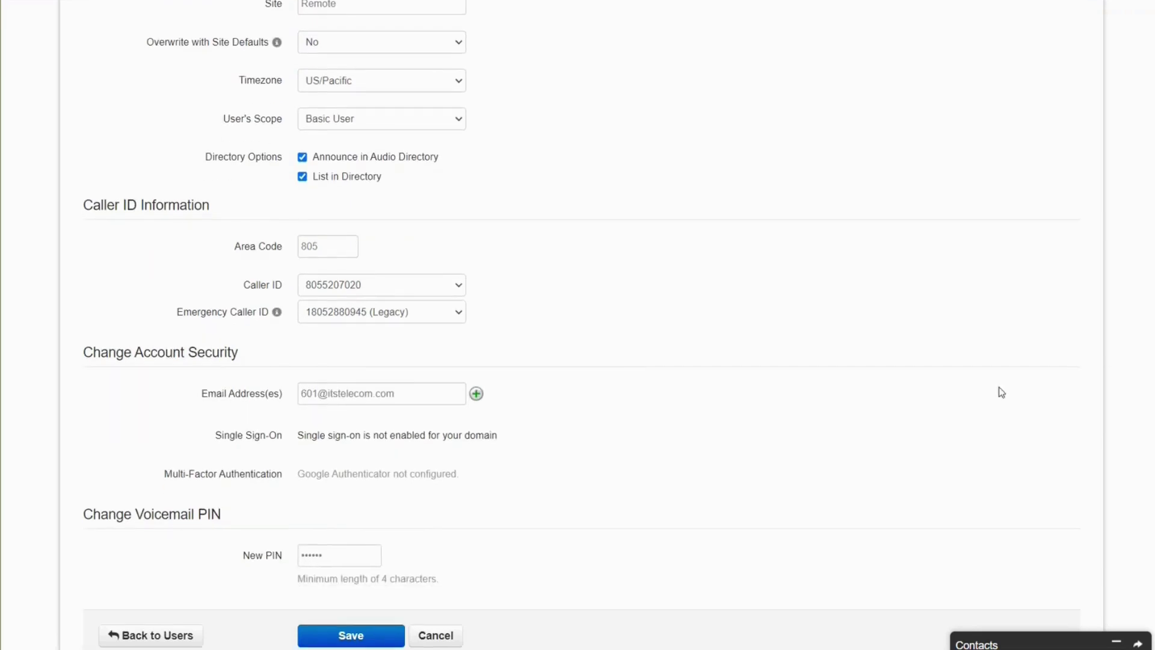
scroll(842, 337, up, 15)
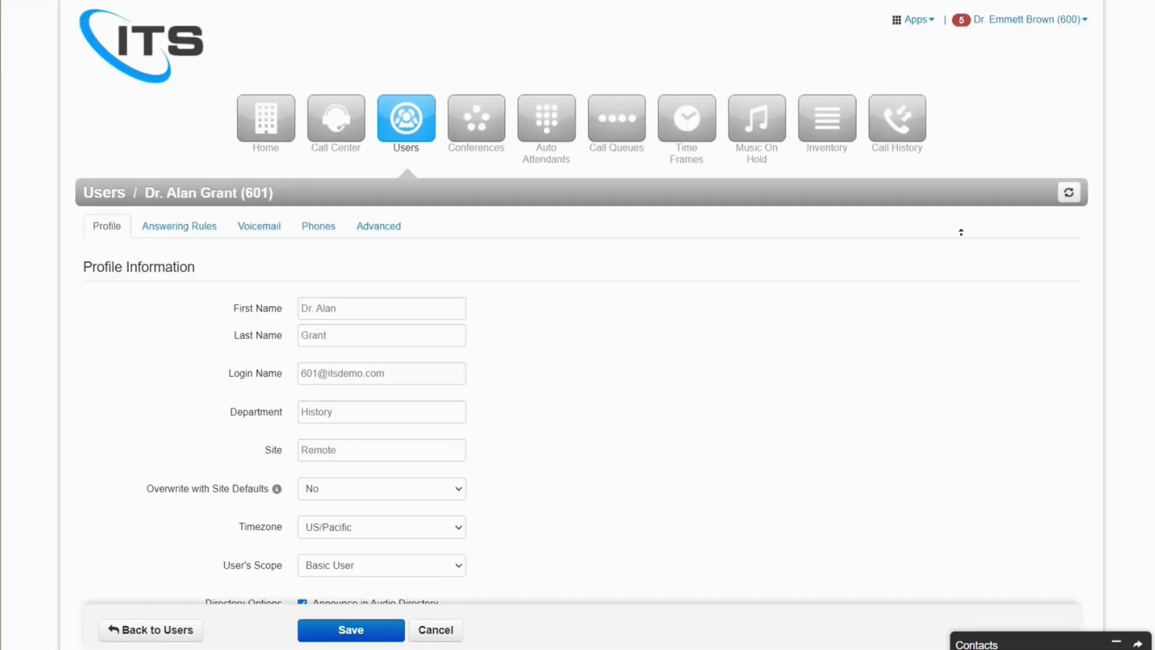
- Enter a simultaneous-ring number in x601's Default answering rule, discard it, and view Voicemail
click(175, 236)
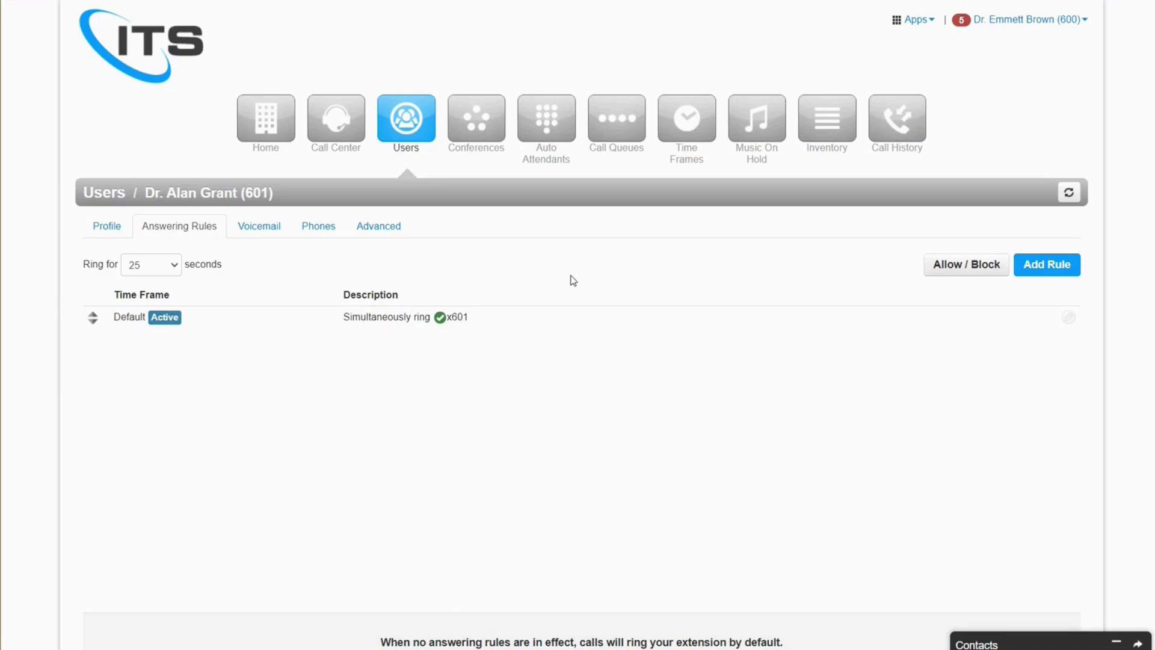
click(1069, 316)
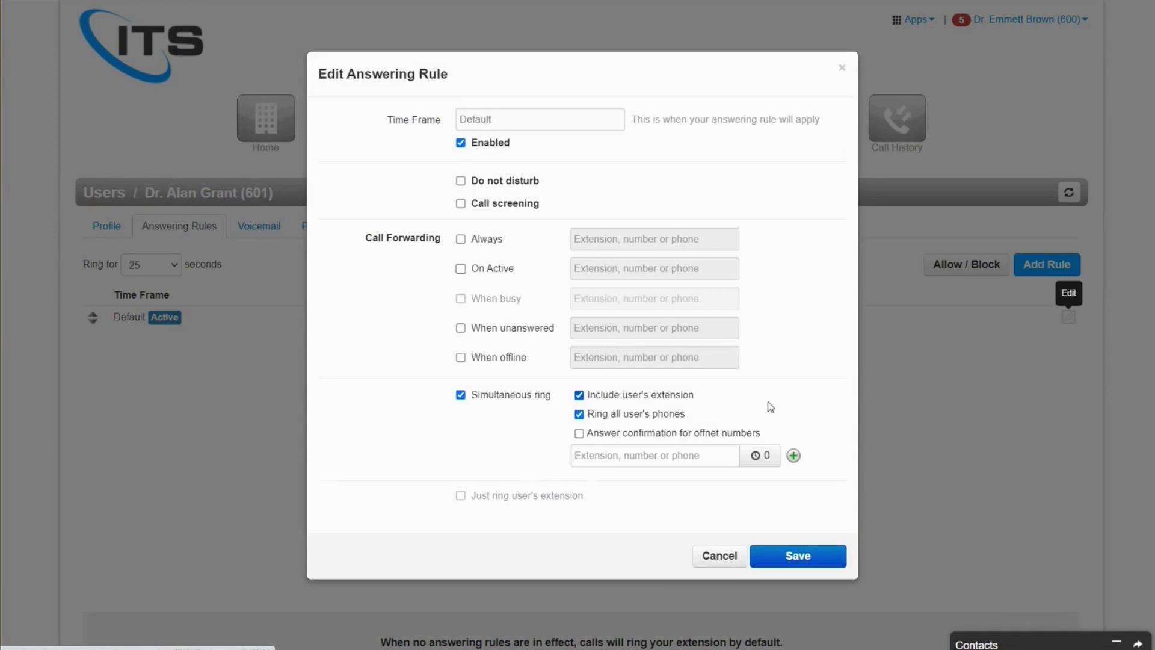
click(675, 457)
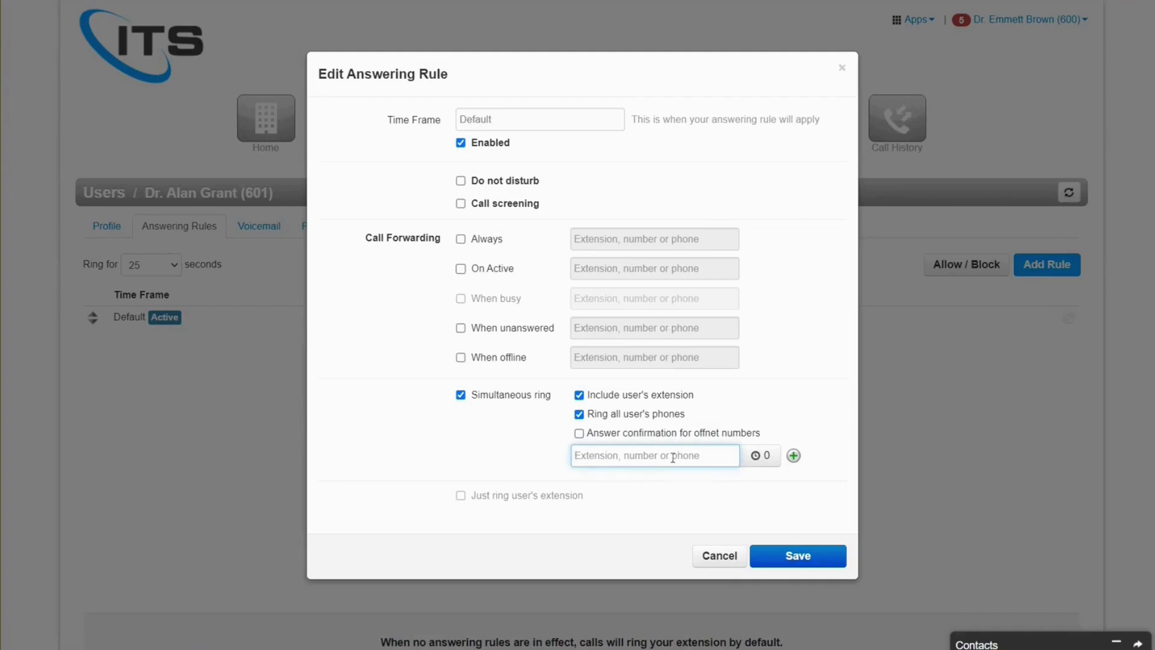
click(727, 553)
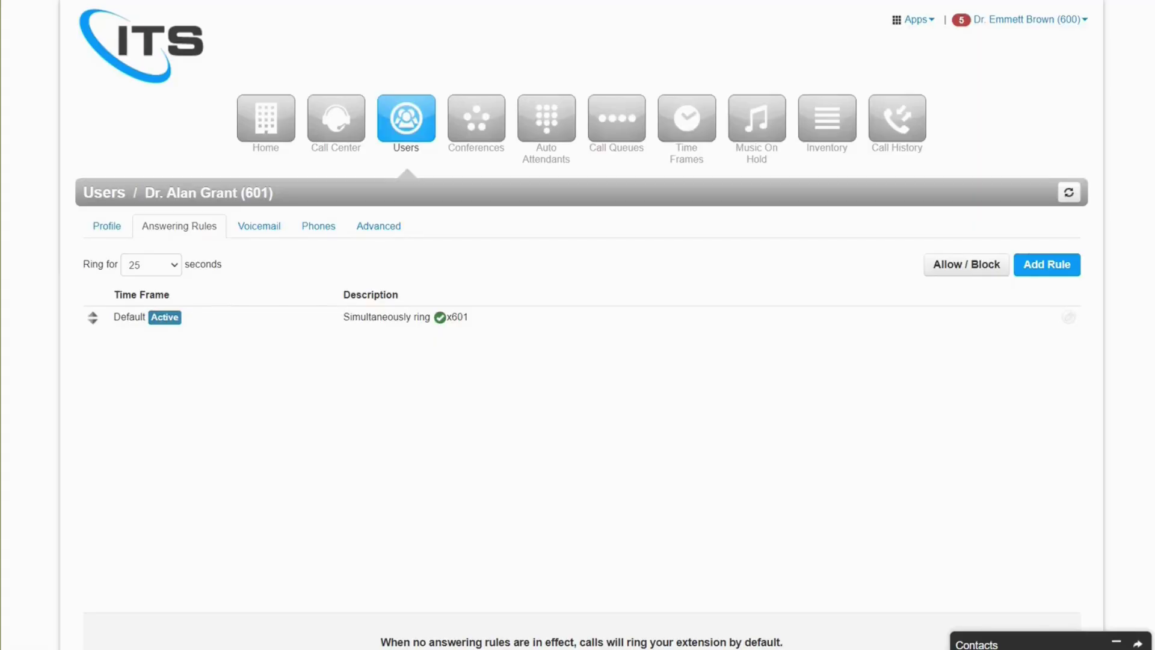
click(254, 232)
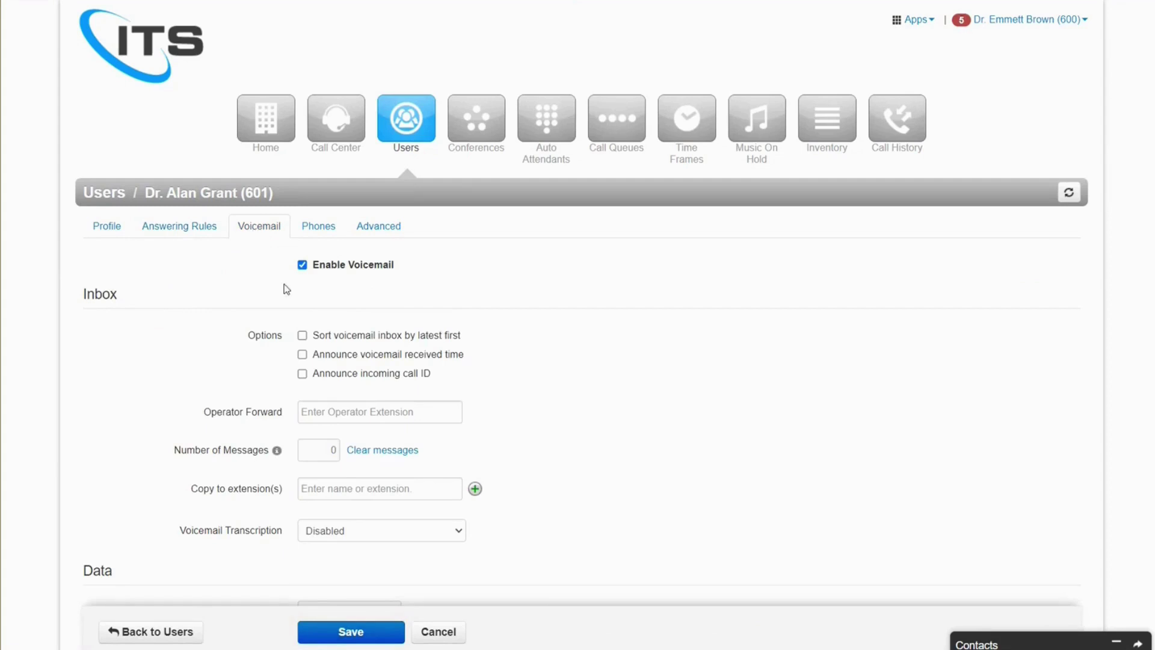
- Scroll through extension 601's voicemail settings
scroll(285, 313, down, 2)
scroll(284, 319, down, 5)
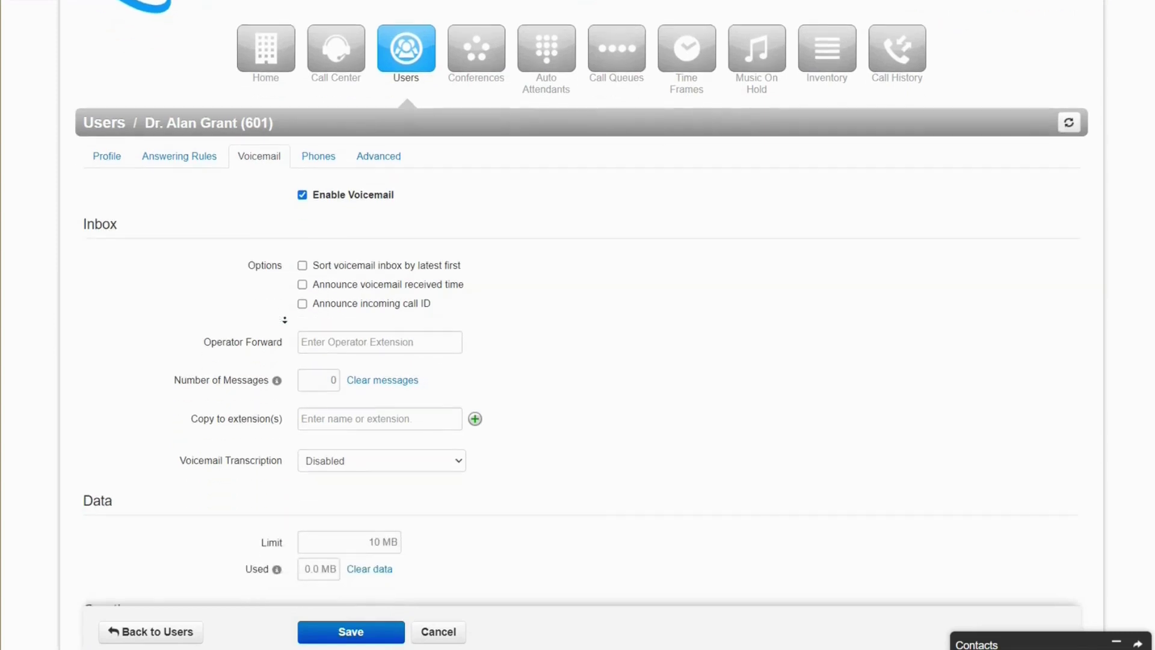
scroll(285, 330, down, 4)
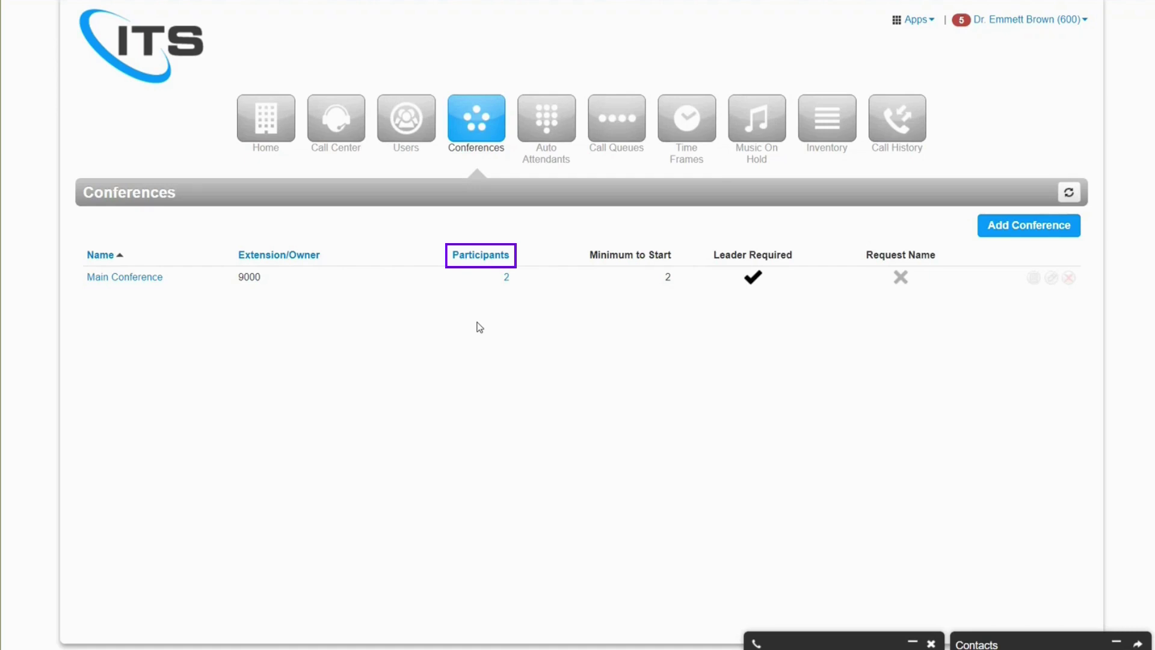
- Open Main Conference's participant list and enter a phone number in the add-participant field
click(506, 277)
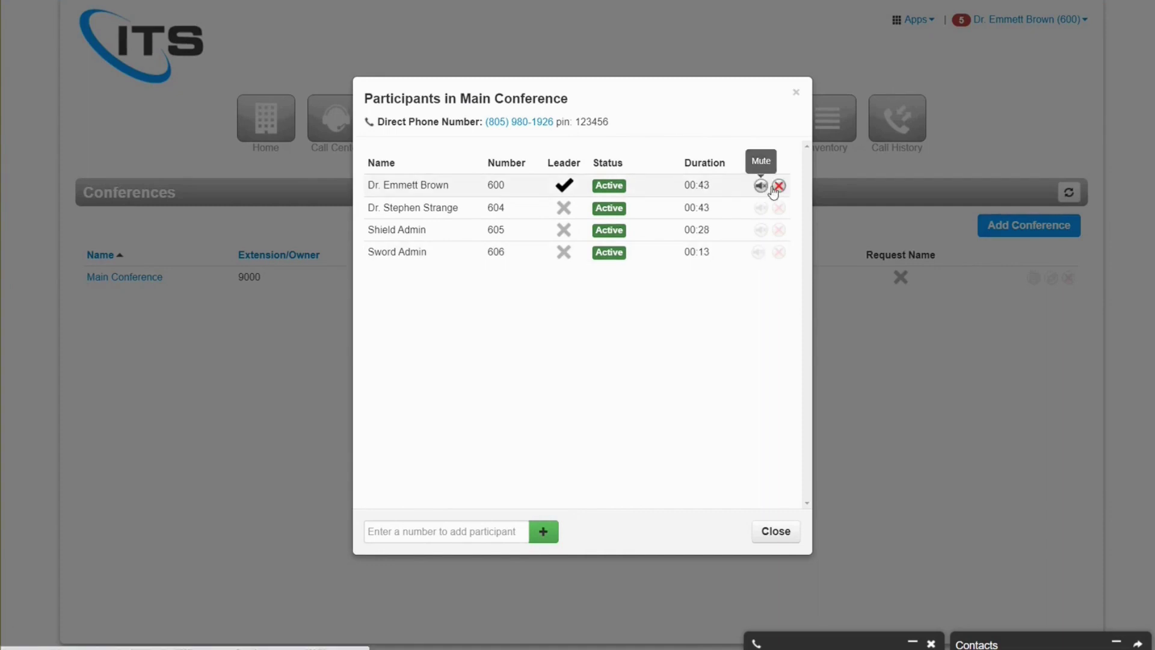
click(460, 527)
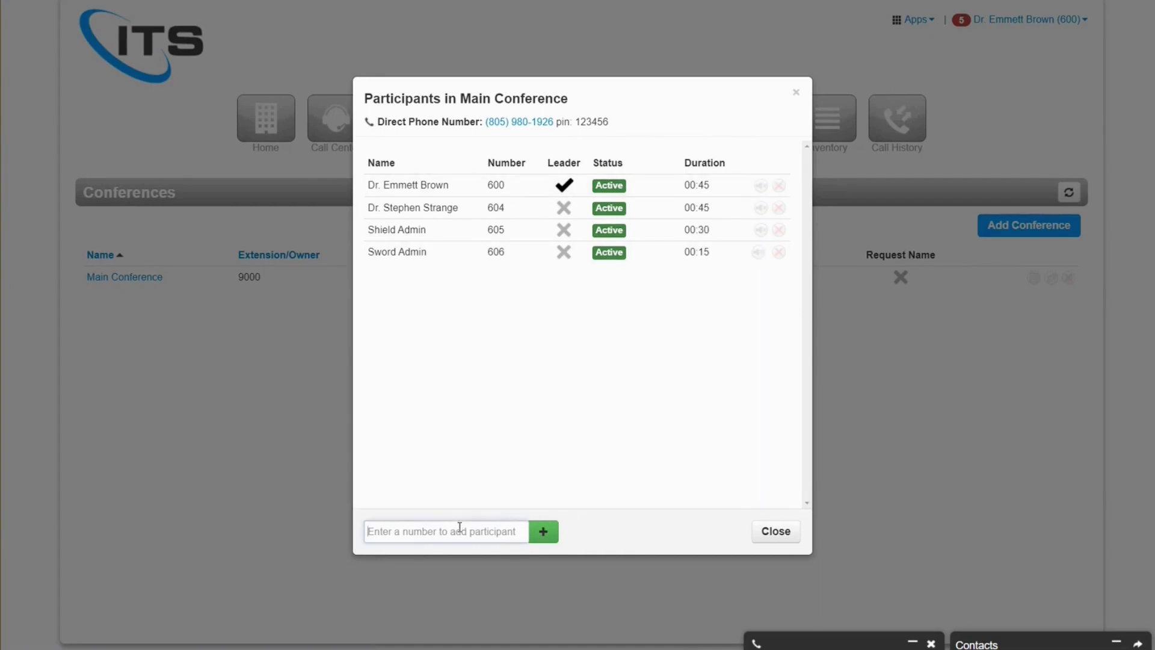
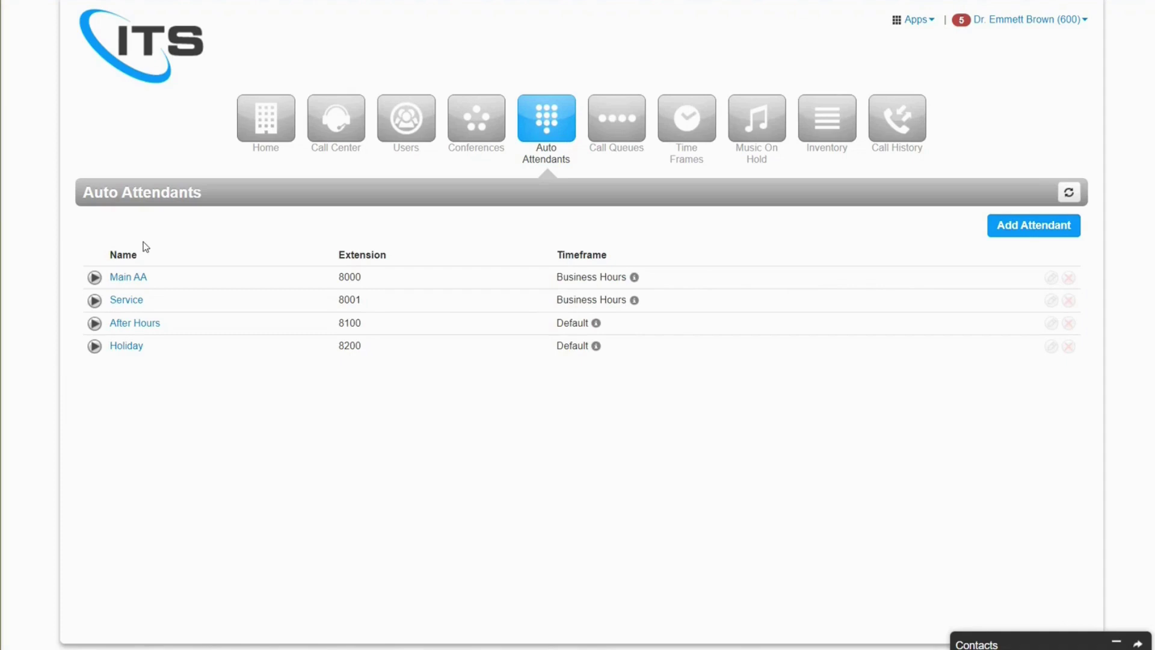
- Open auto attendant Main AA (extension 8000) and its intro greetings manager
click(132, 278)
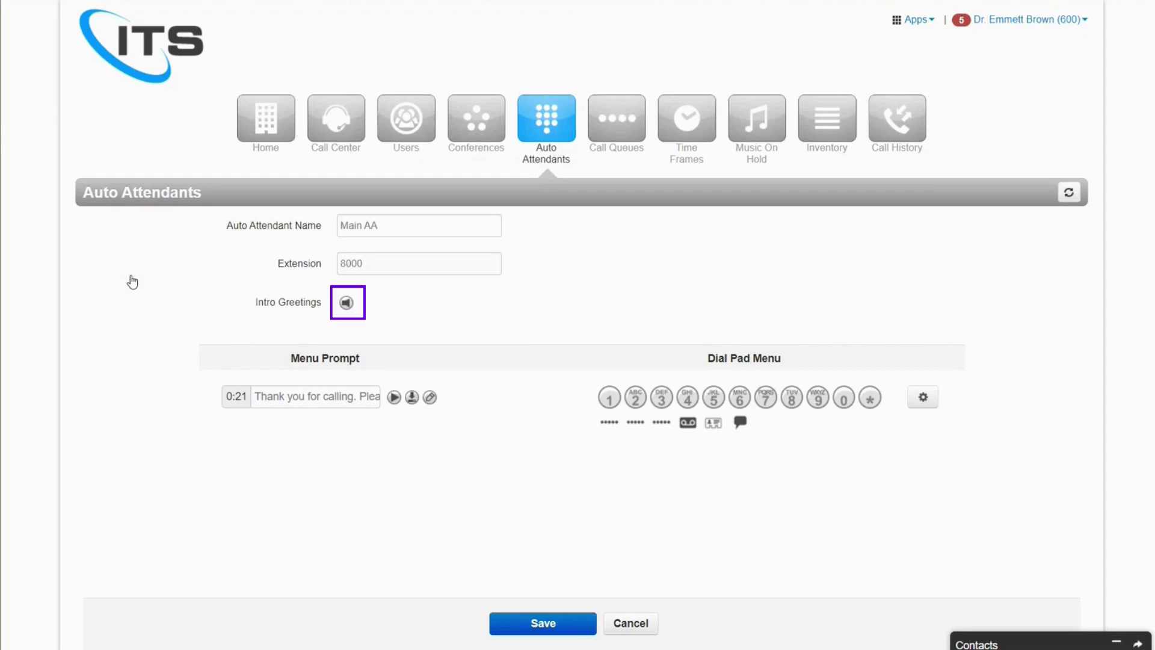
click(346, 303)
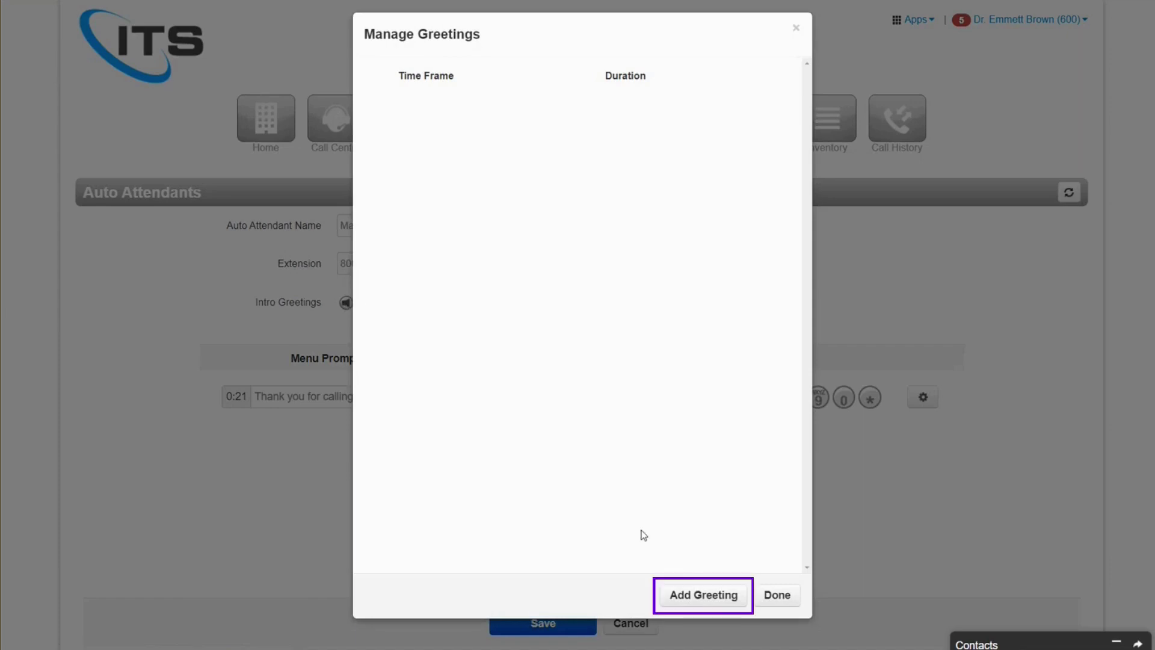
- Add a new greeting for Main AA and set its type to Text-To-Speech
click(701, 599)
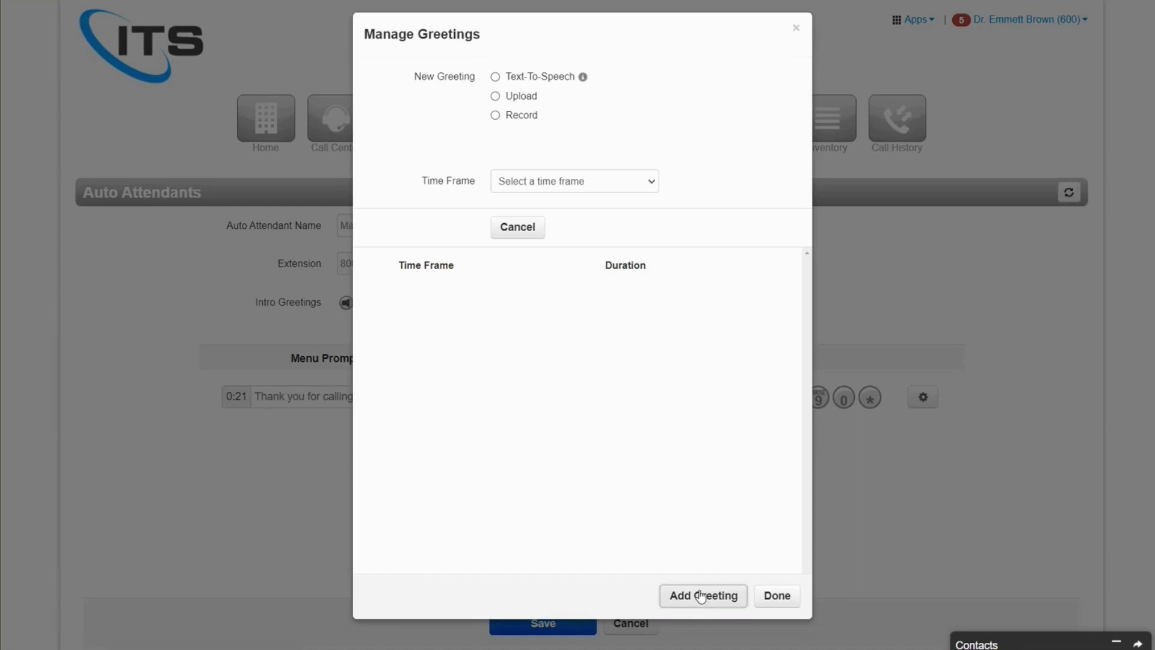
click(518, 80)
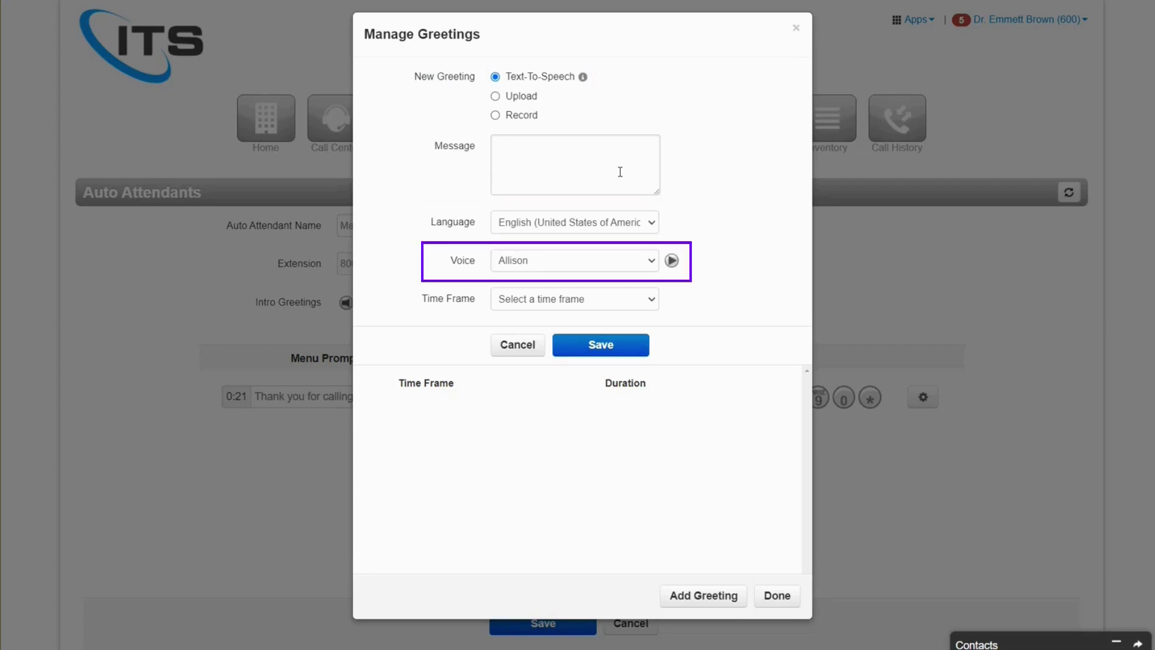
- Write the greeting 'This is my new auto attendant.' in the Daniel voice for the Default time frame
click(603, 172)
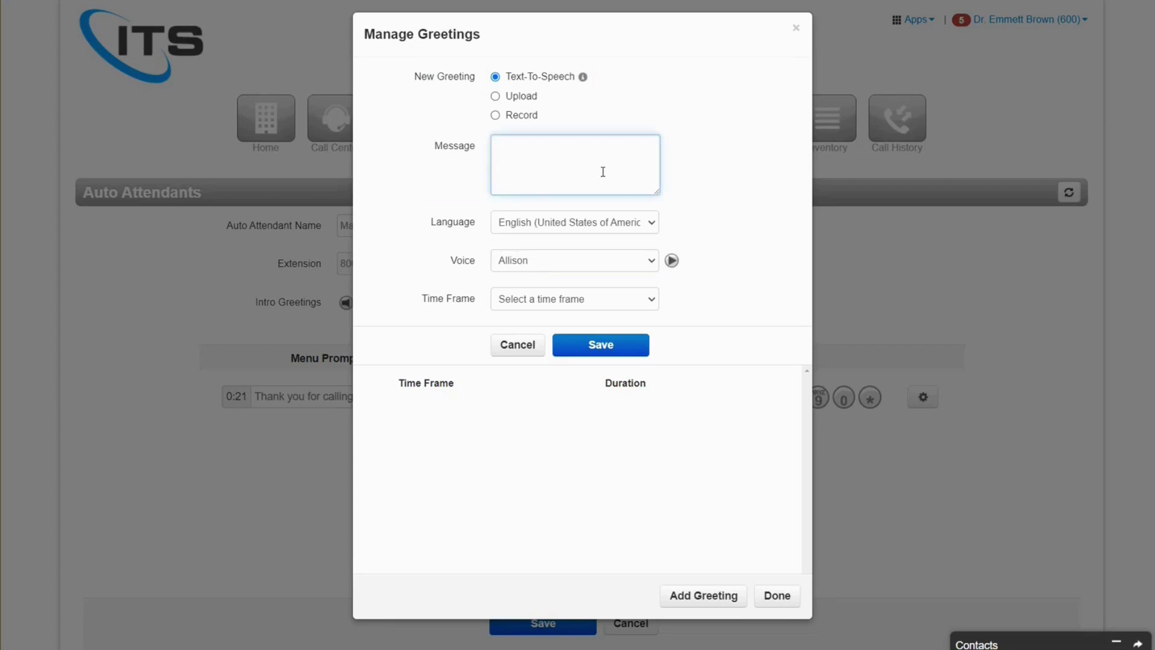
text(This is my new auto attendant.)
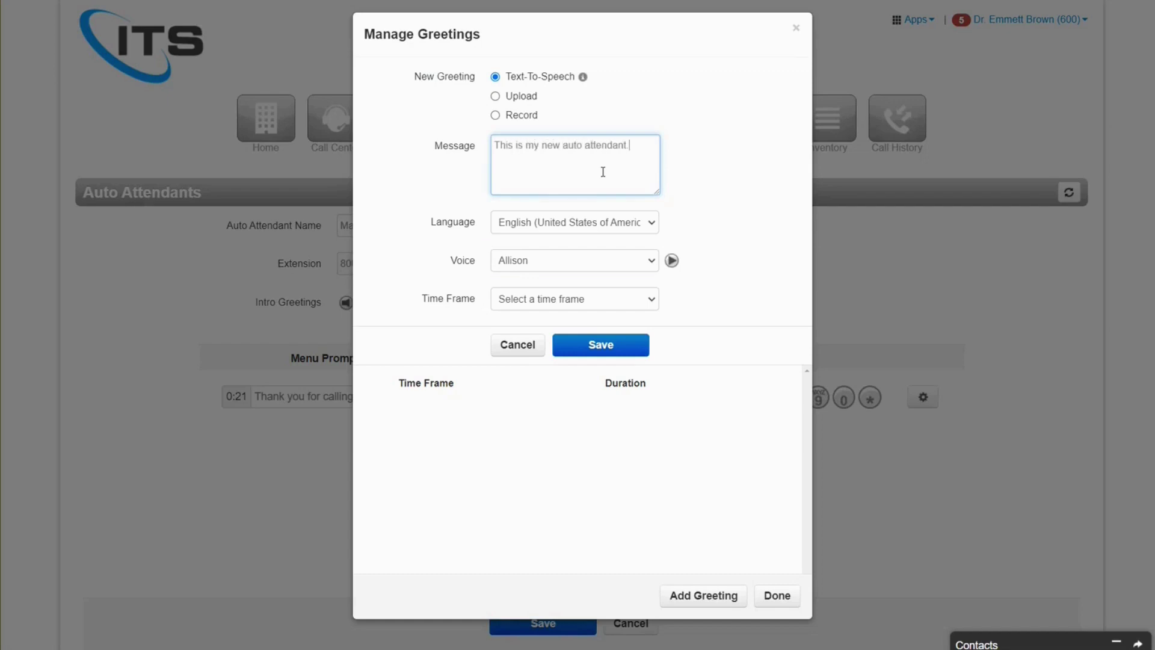
click(625, 262)
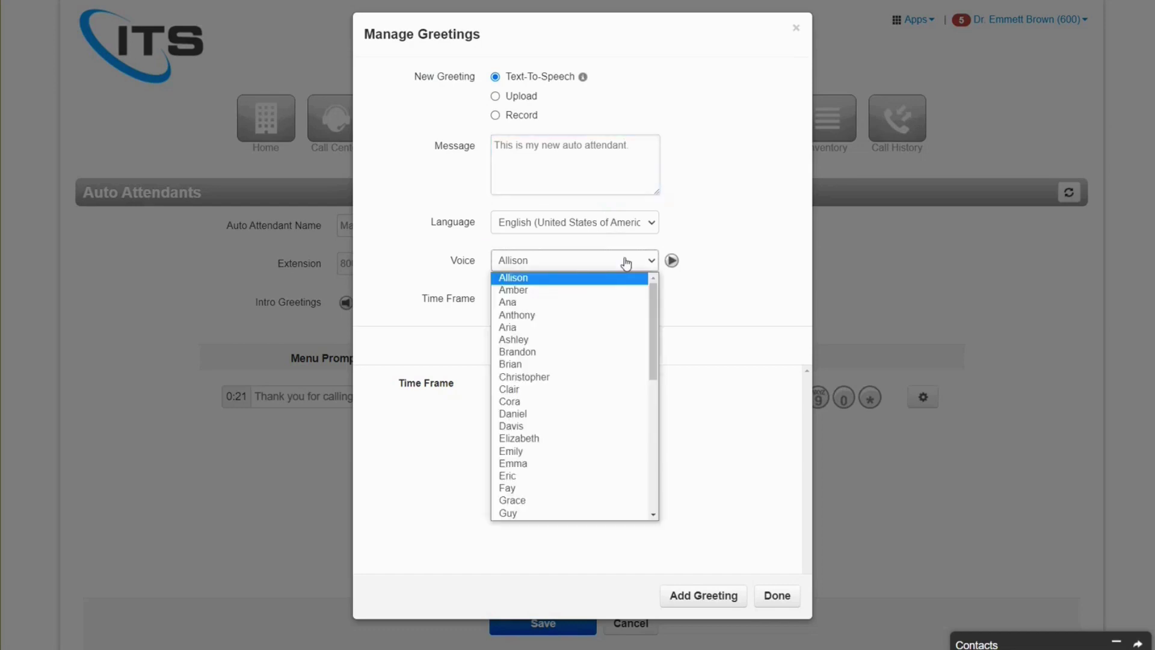
click(579, 414)
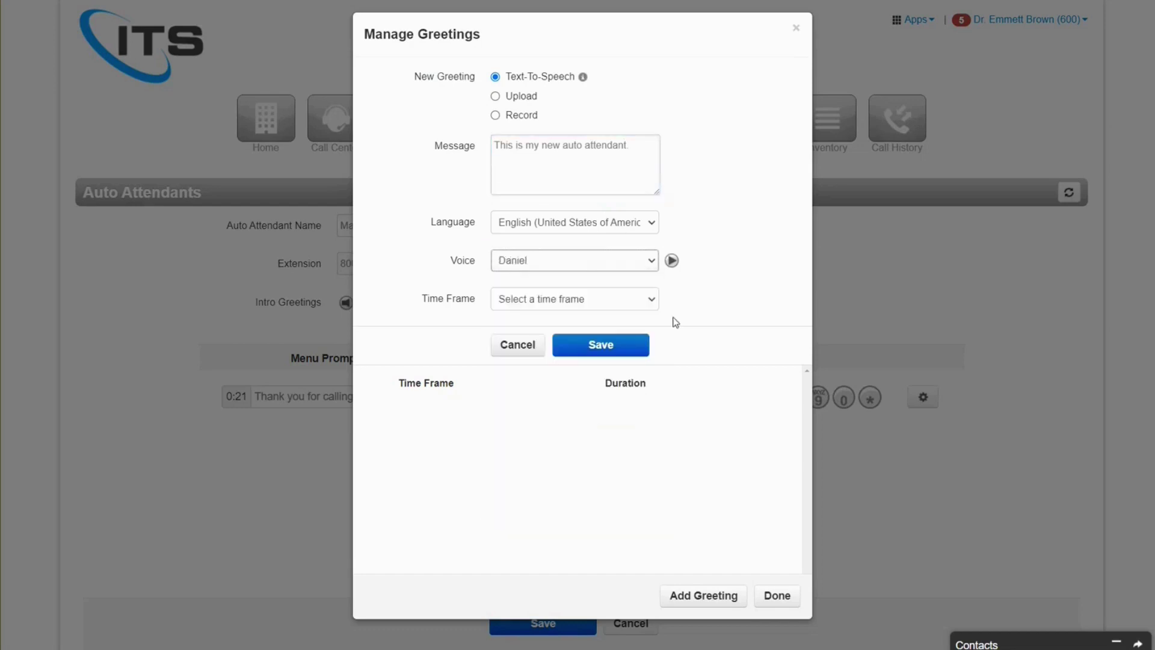
click(645, 300)
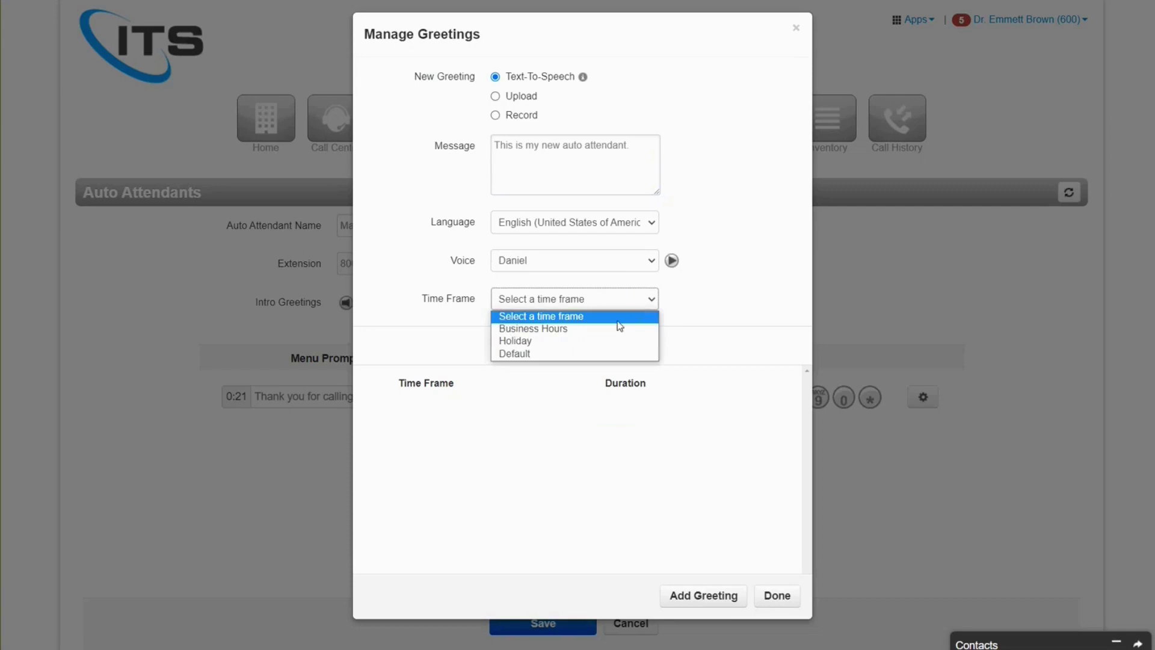
click(600, 352)
- Preview the greeting, keep the Default time frame, and close the greetings manager
click(671, 261)
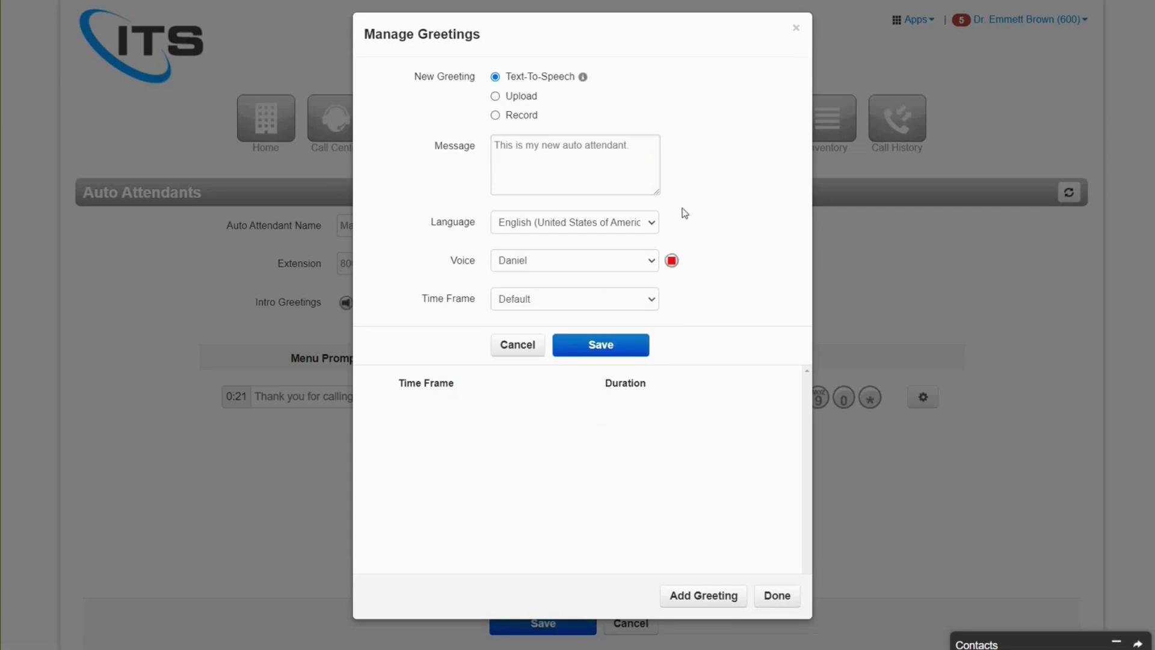
click(671, 260)
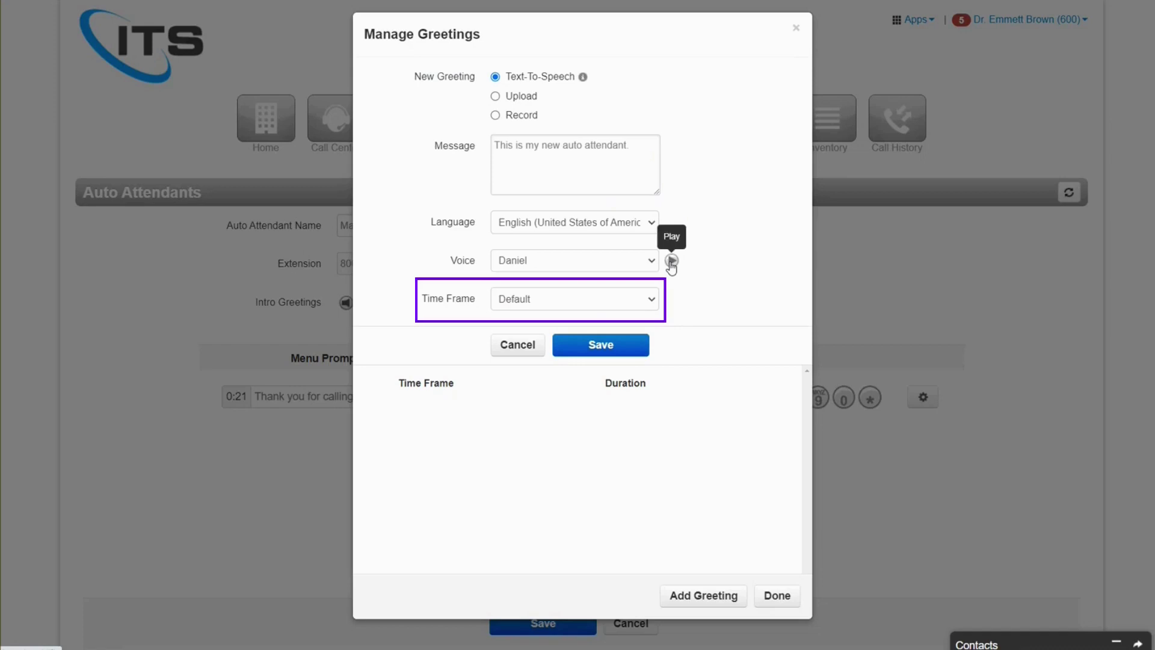
click(649, 298)
click(649, 297)
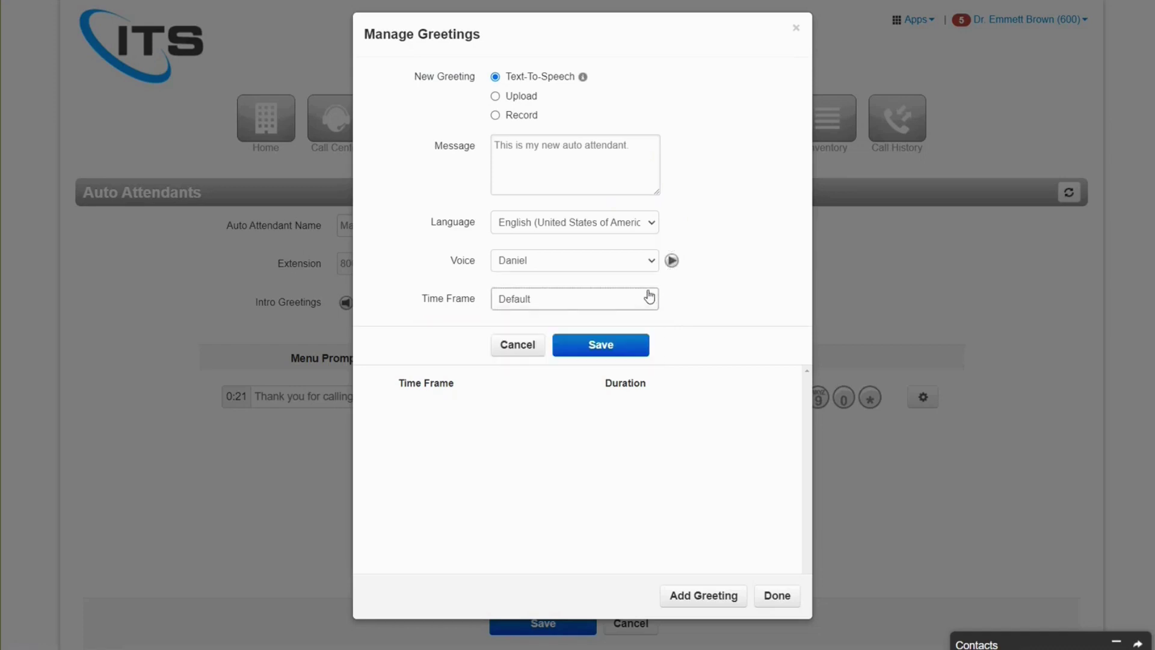
click(777, 596)
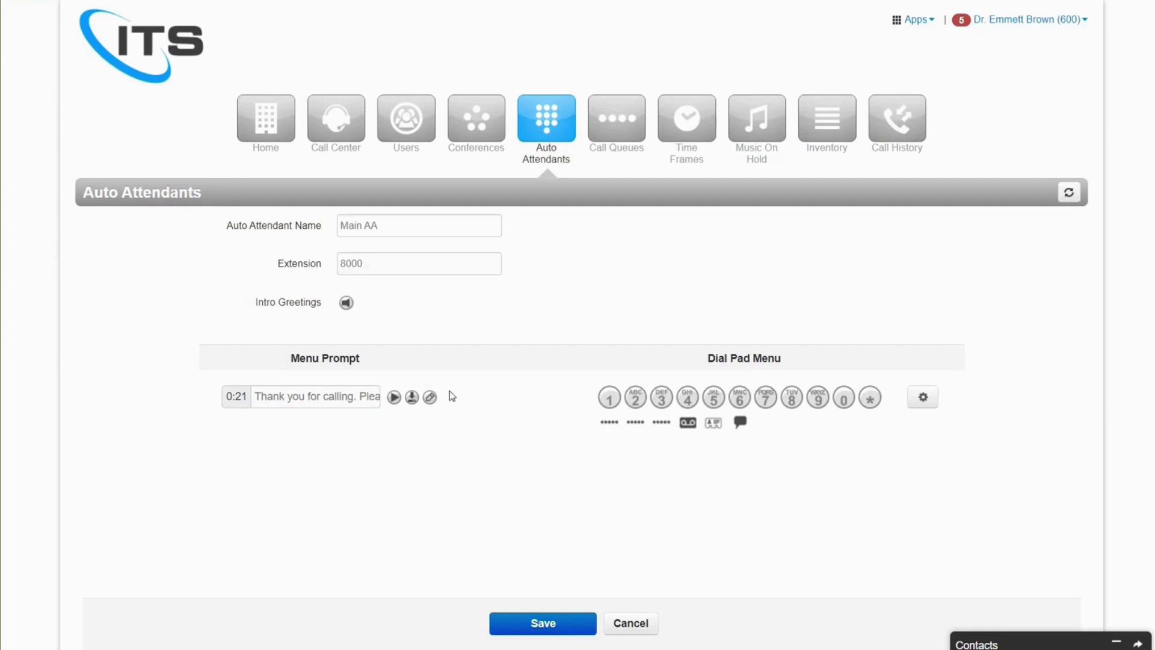
- Check the Main AA menu prompt audio without changes, then choose dial-pad key 8 for a new action
click(431, 398)
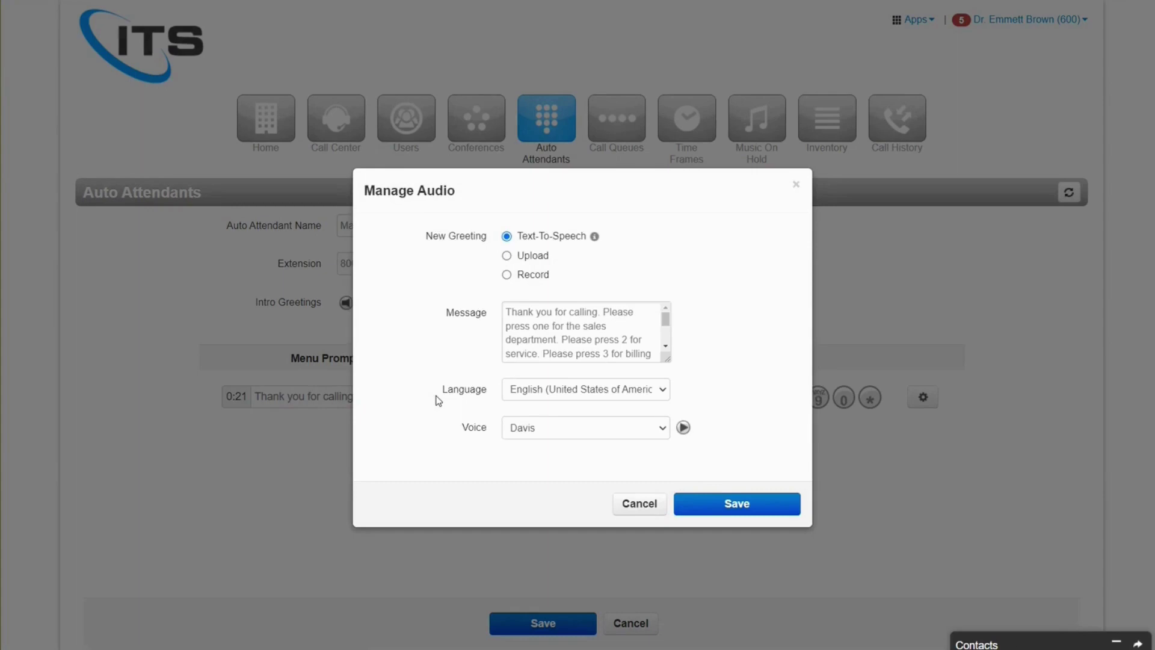
click(629, 505)
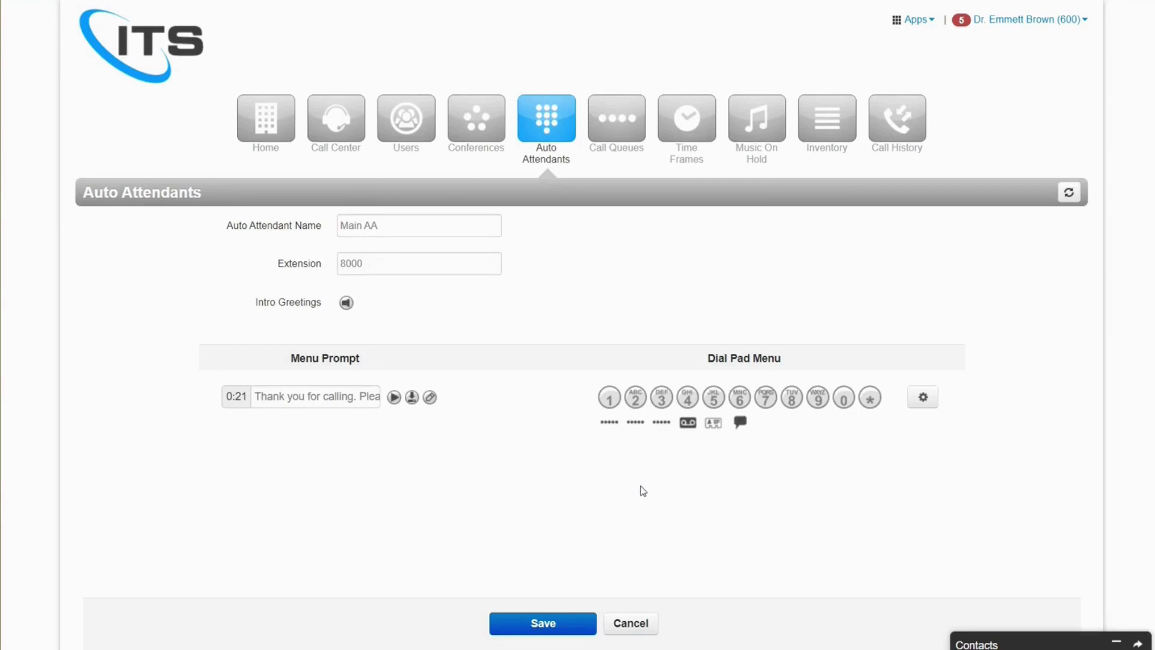
click(792, 398)
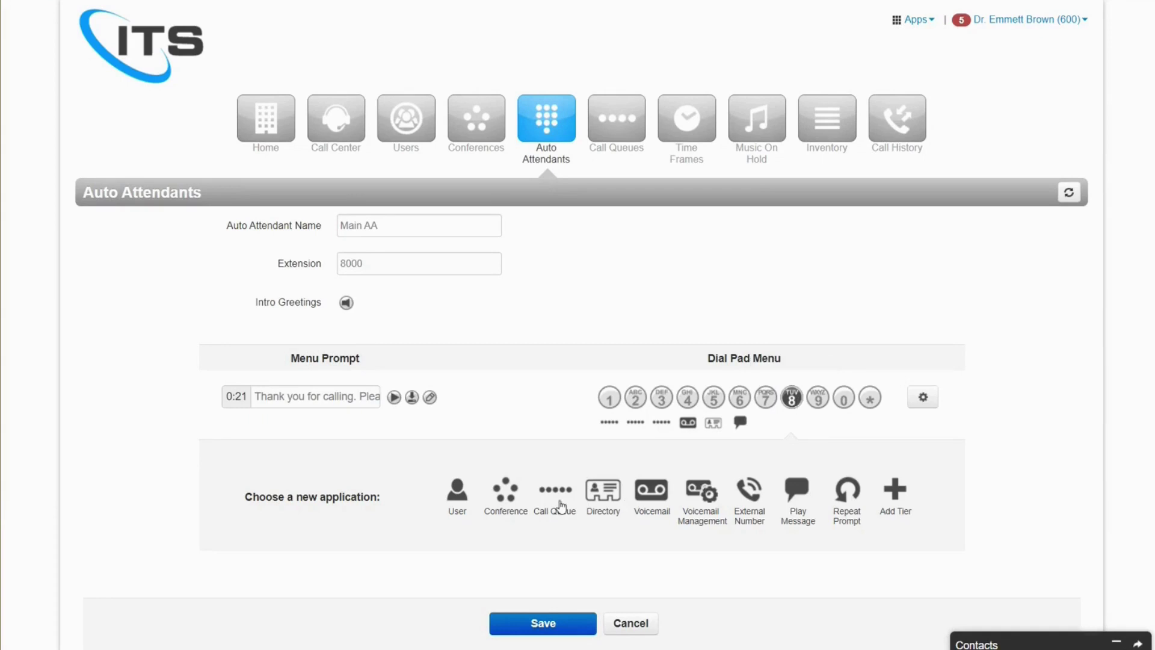
- Route Main AA key 8 to the user at extension 601 and save the auto attendant
click(459, 493)
click(745, 483)
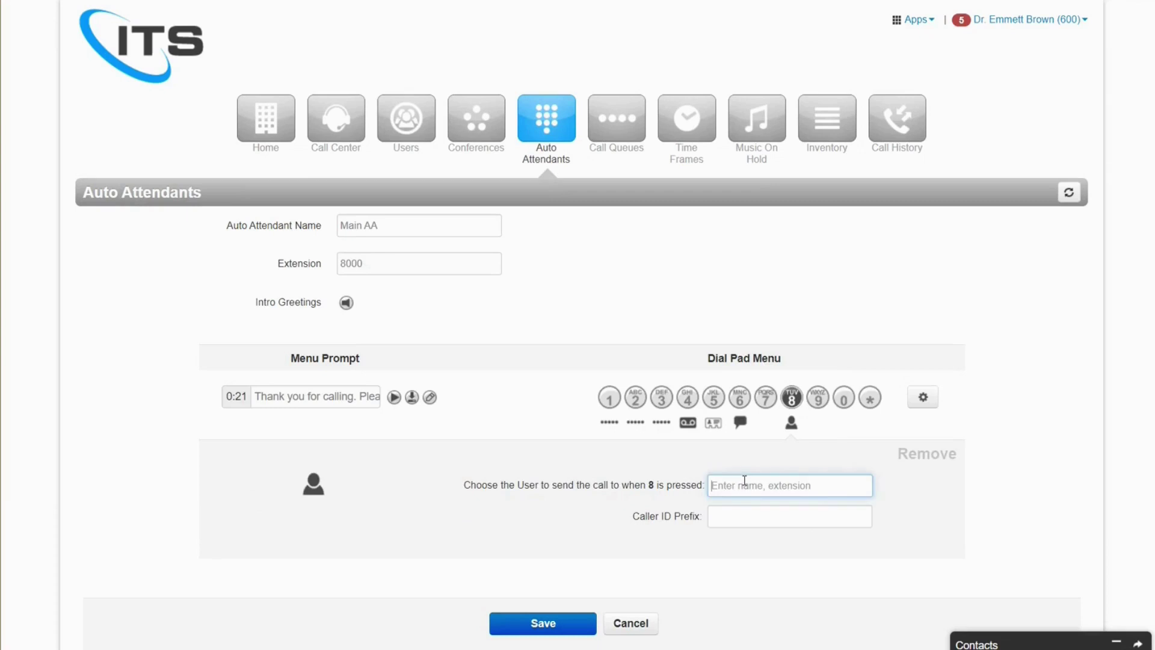
text(6)
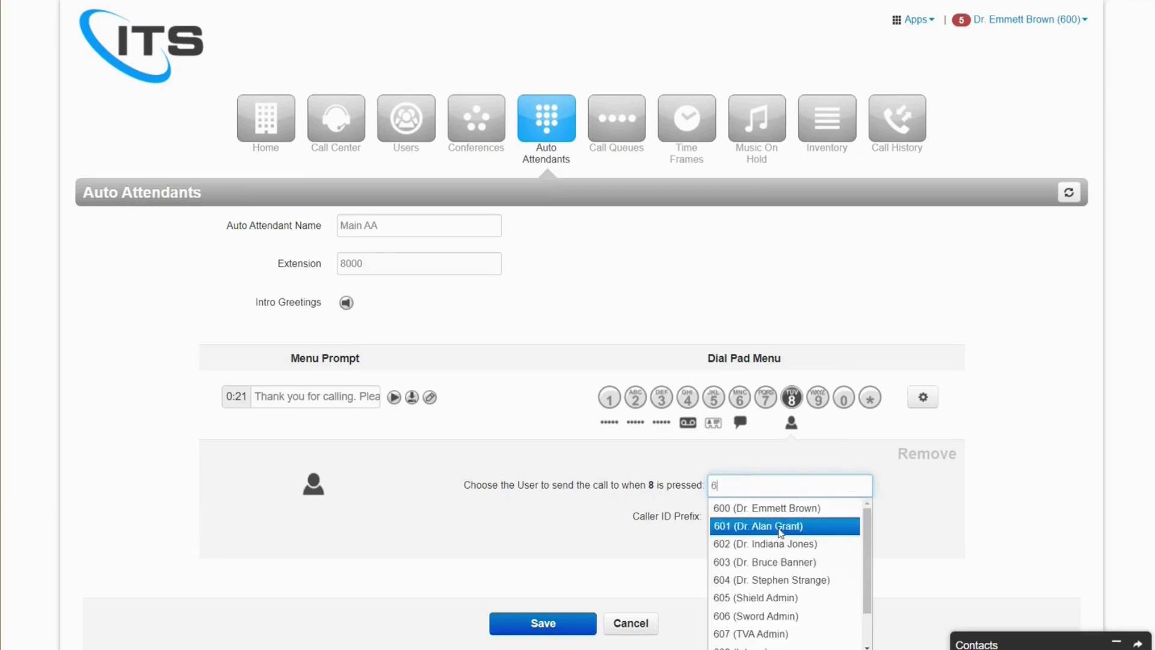
click(776, 525)
click(580, 624)
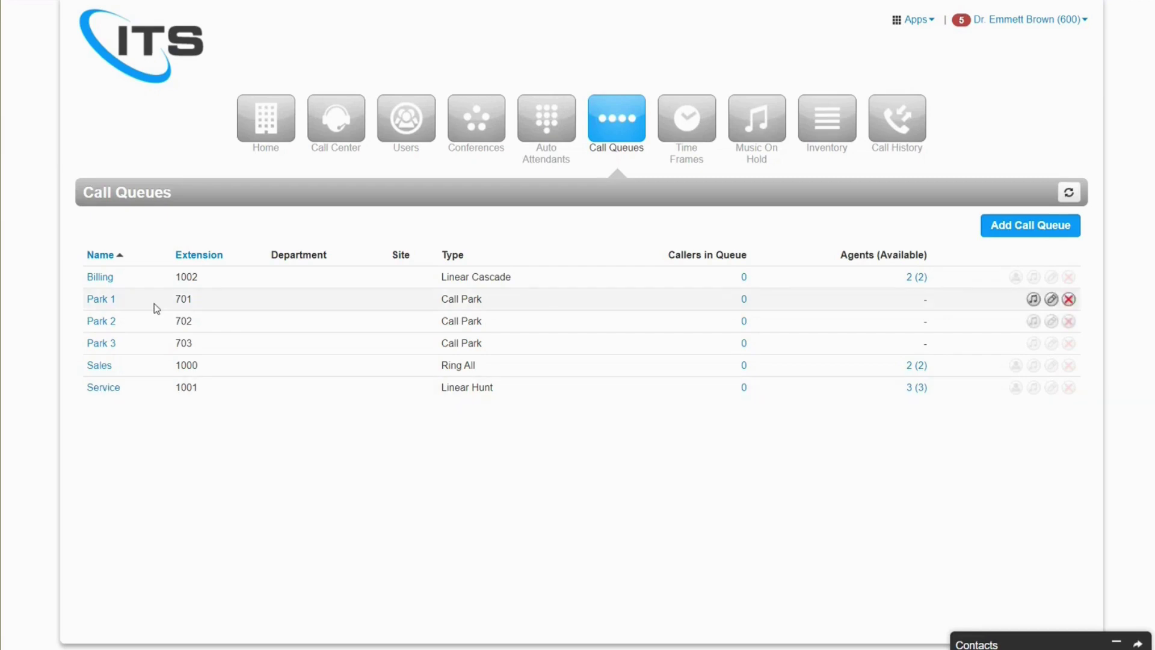
- Open the Billing call queue's settings
click(104, 278)
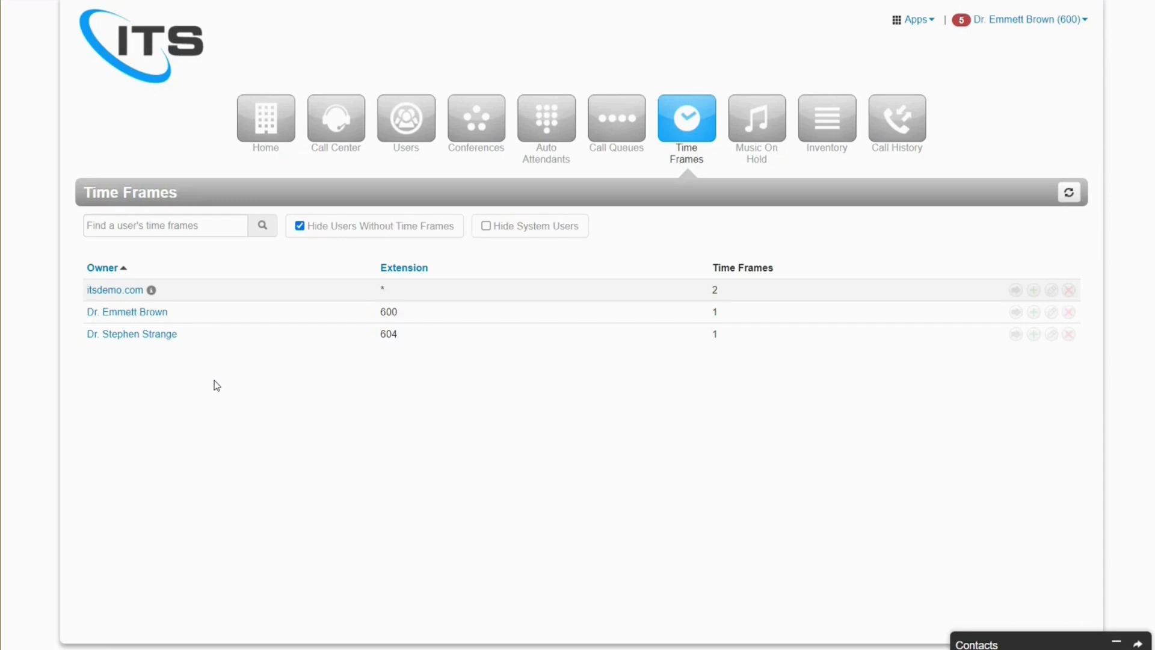
- Edit itsdemo.com's Business Hours, moving Tuesday's start to 7:55 am, and save it with Monday–Saturday active
click(129, 294)
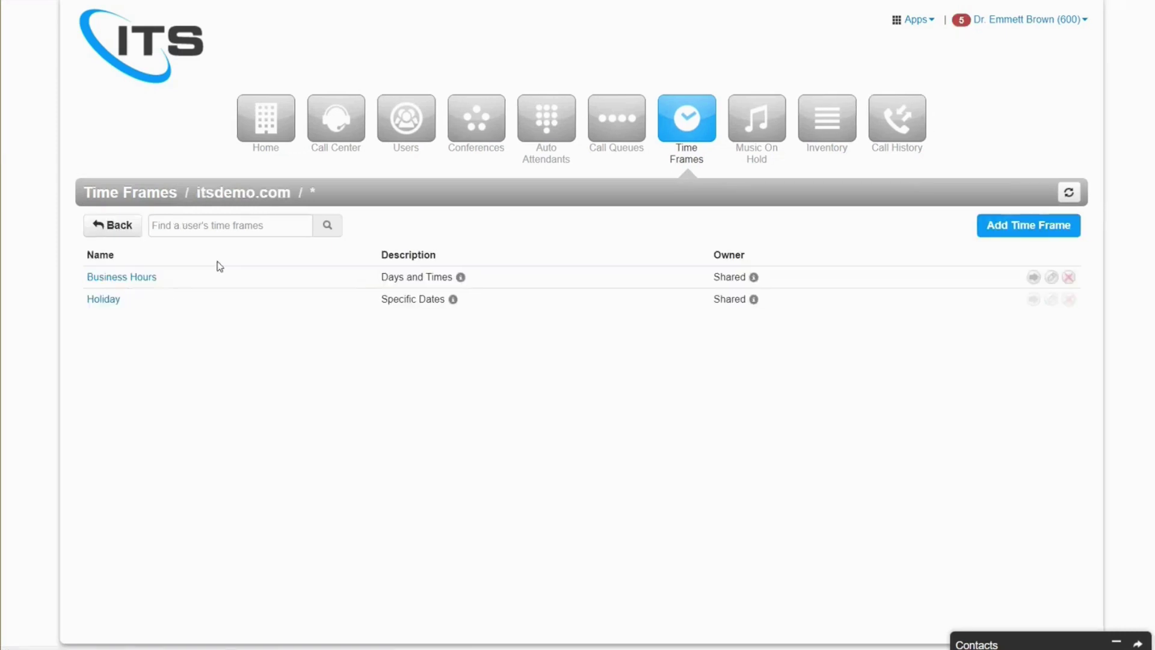
click(138, 284)
drag(512, 304, 513, 306)
click(246, 411)
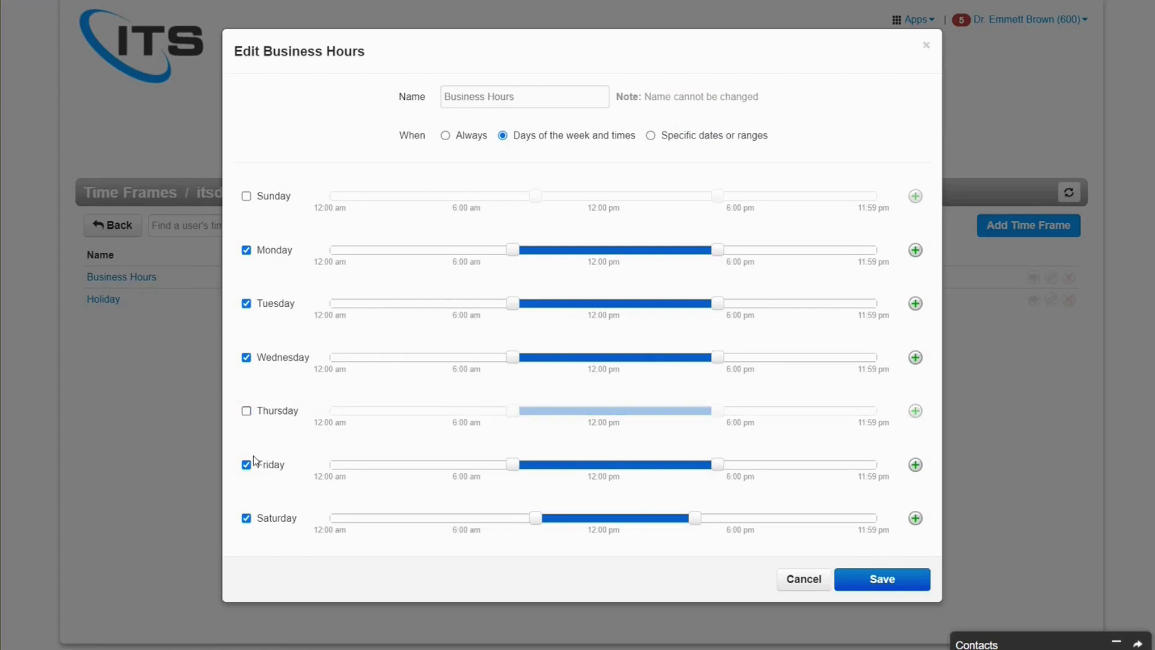
click(246, 464)
click(246, 411)
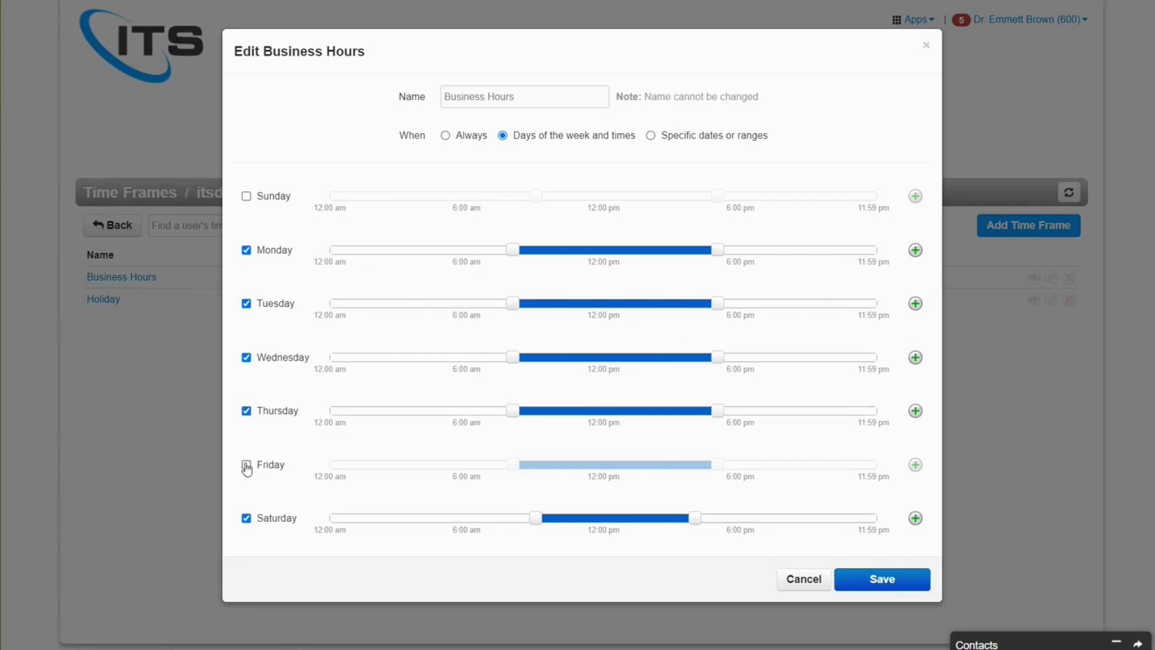
click(246, 465)
click(870, 575)
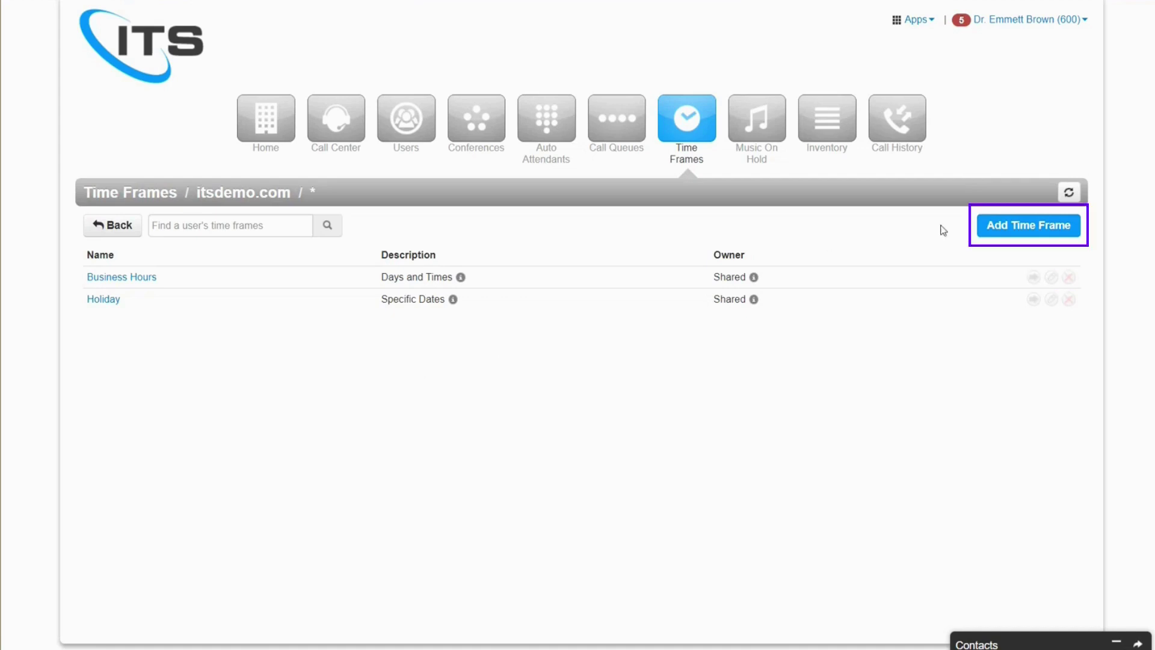
- Create a time frame named 'New Business Hours' scheduled by days of the week and times
click(997, 228)
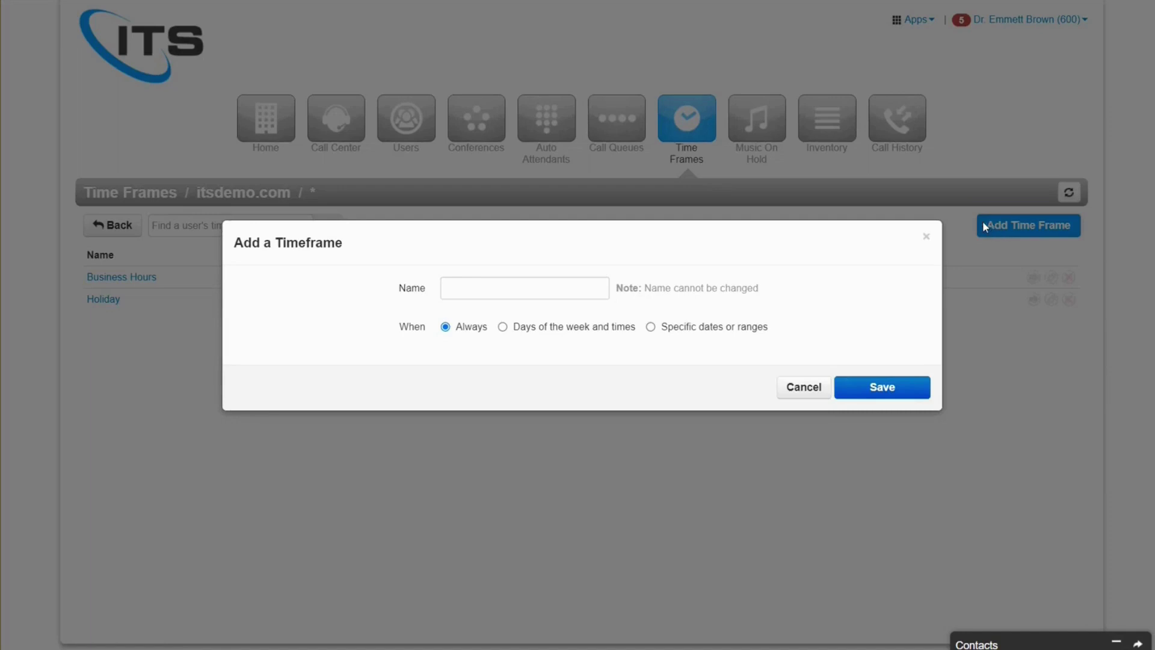
click(572, 288)
text(N)
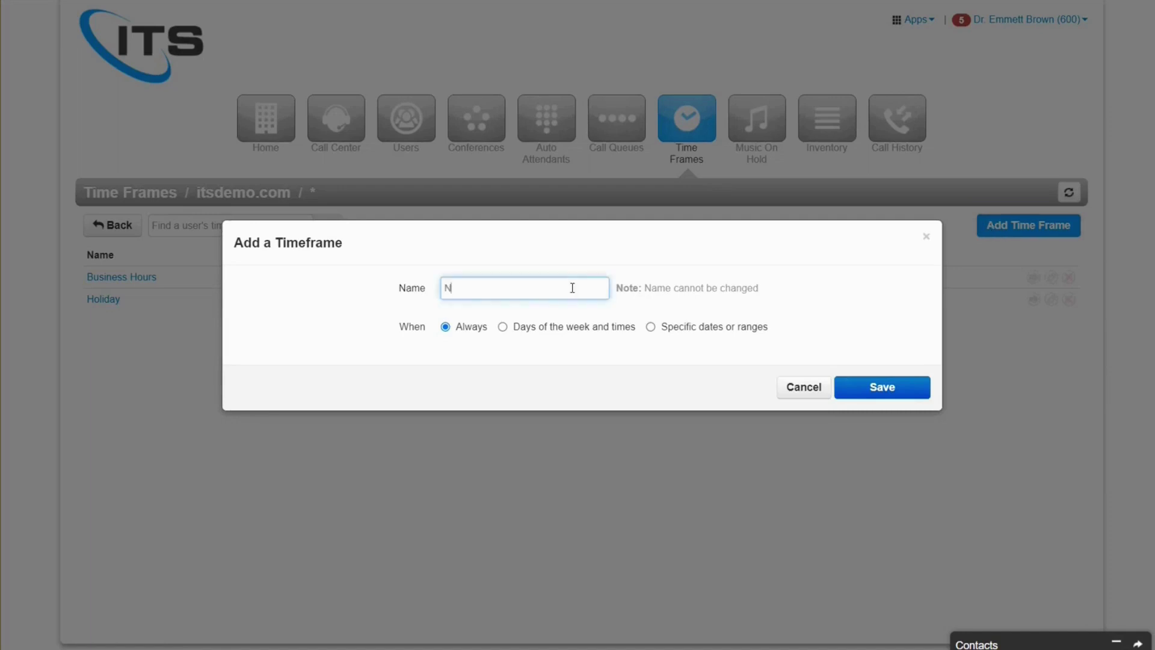
text(ew Business Hours)
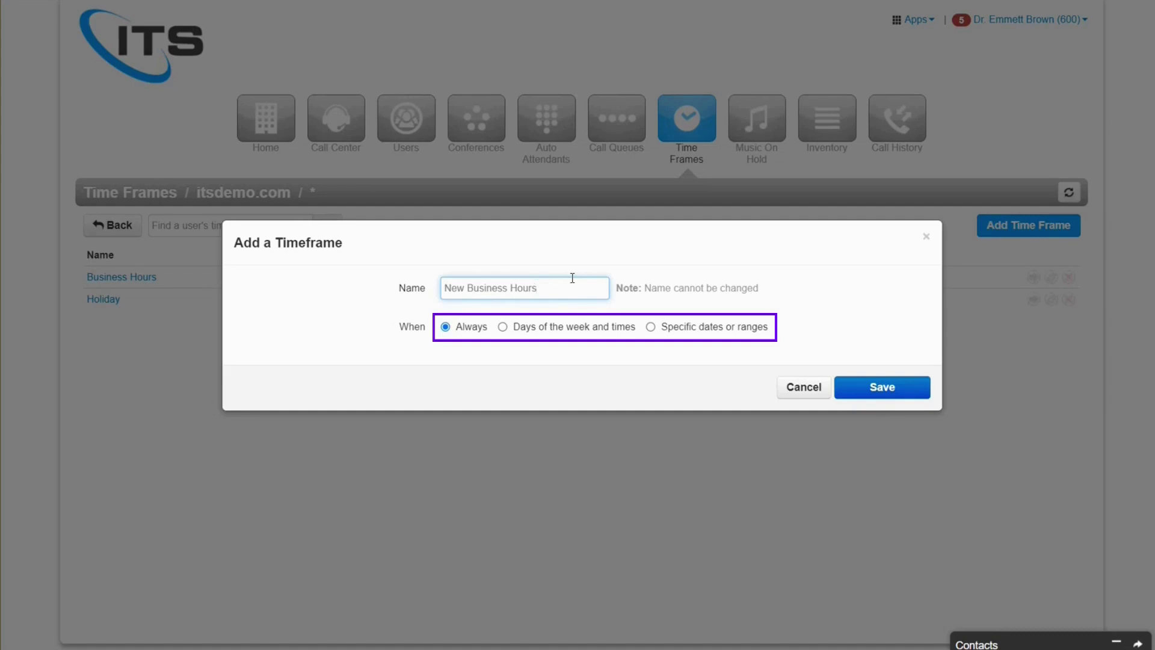
click(559, 328)
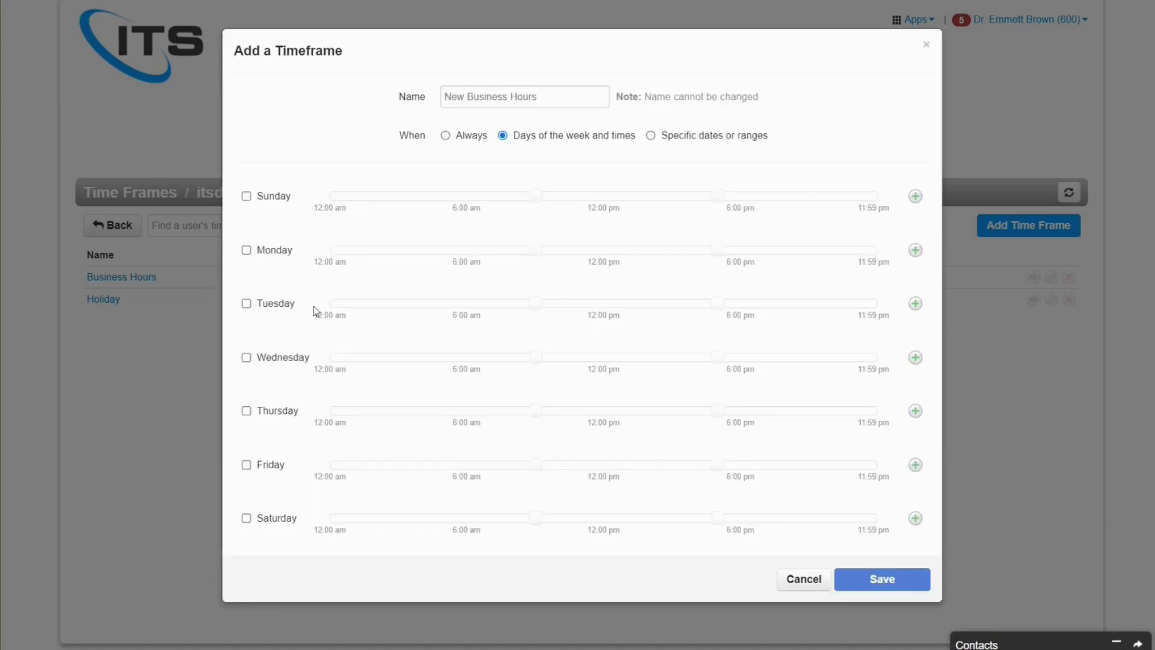
- Include the weekdays, end Tuesday around 4:05 pm, Wednesday earlier, Friday at 3:30 pm, then save
click(279, 308)
click(277, 357)
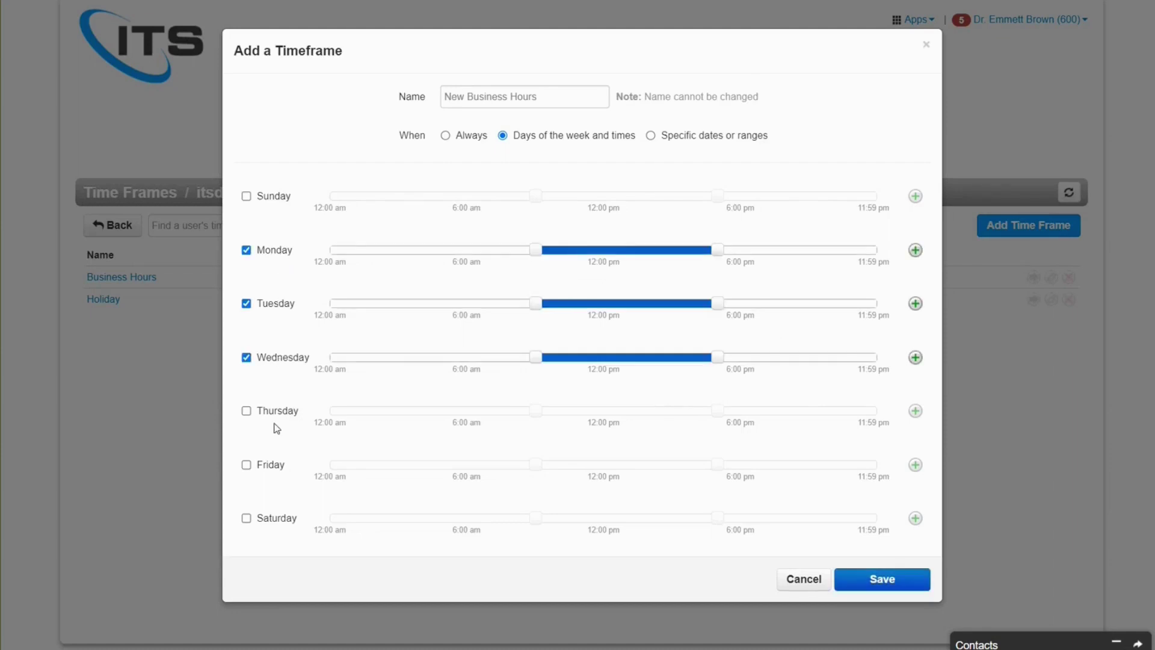
click(275, 467)
click(274, 415)
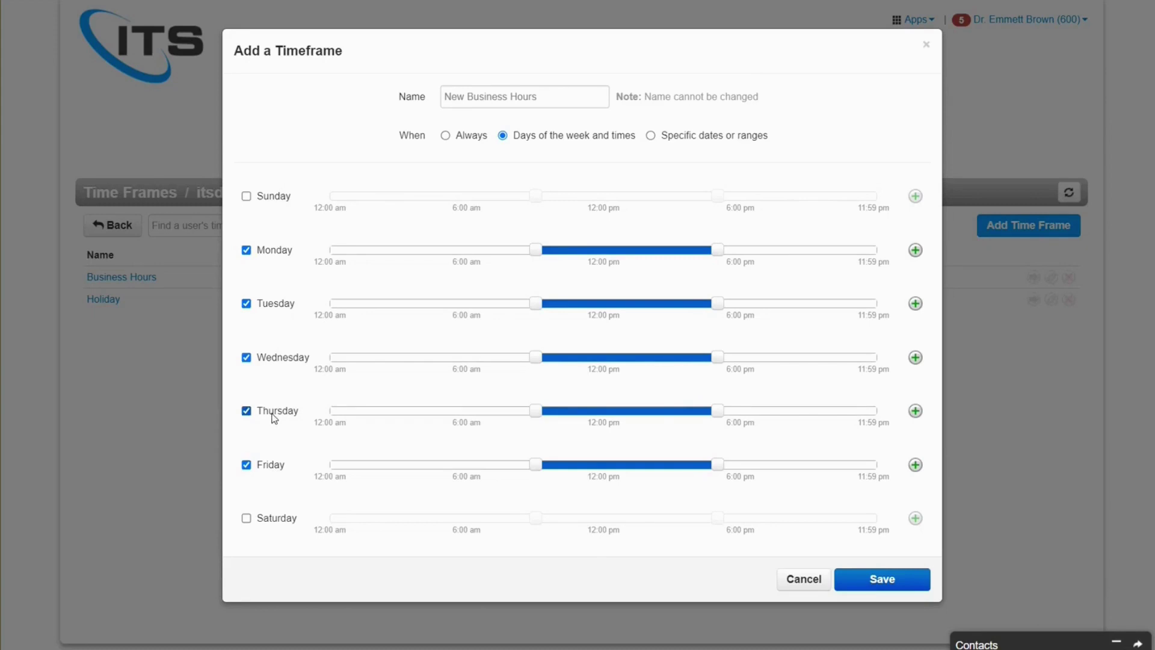
drag(717, 358, 695, 356)
drag(717, 303, 695, 303)
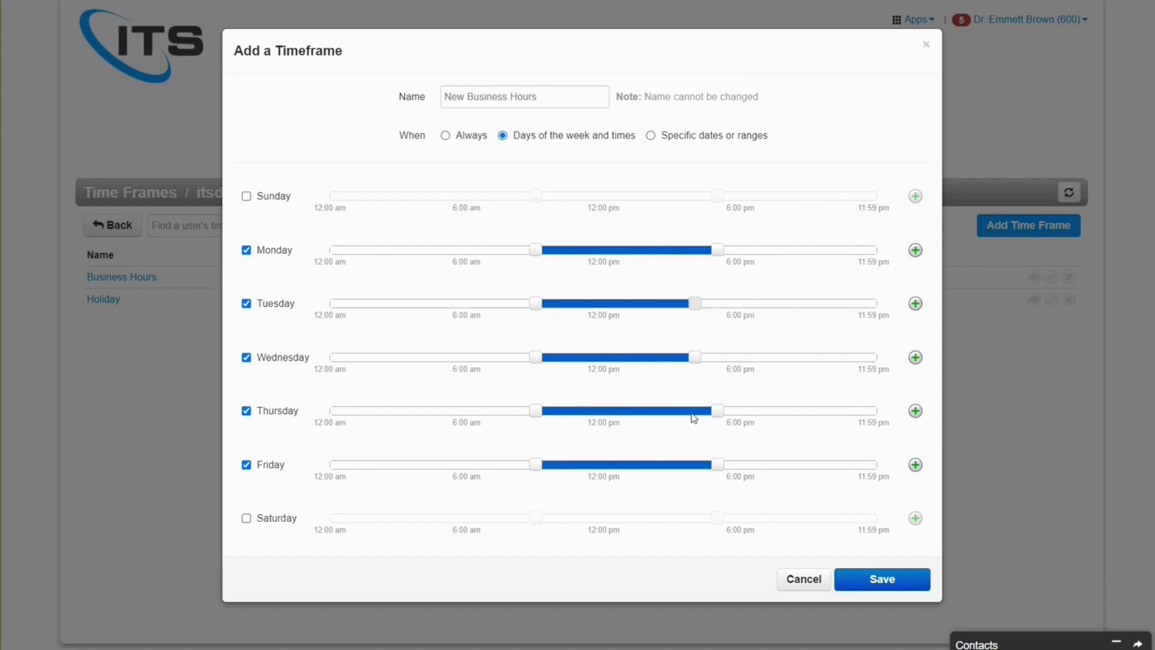
drag(717, 465, 682, 468)
click(906, 585)
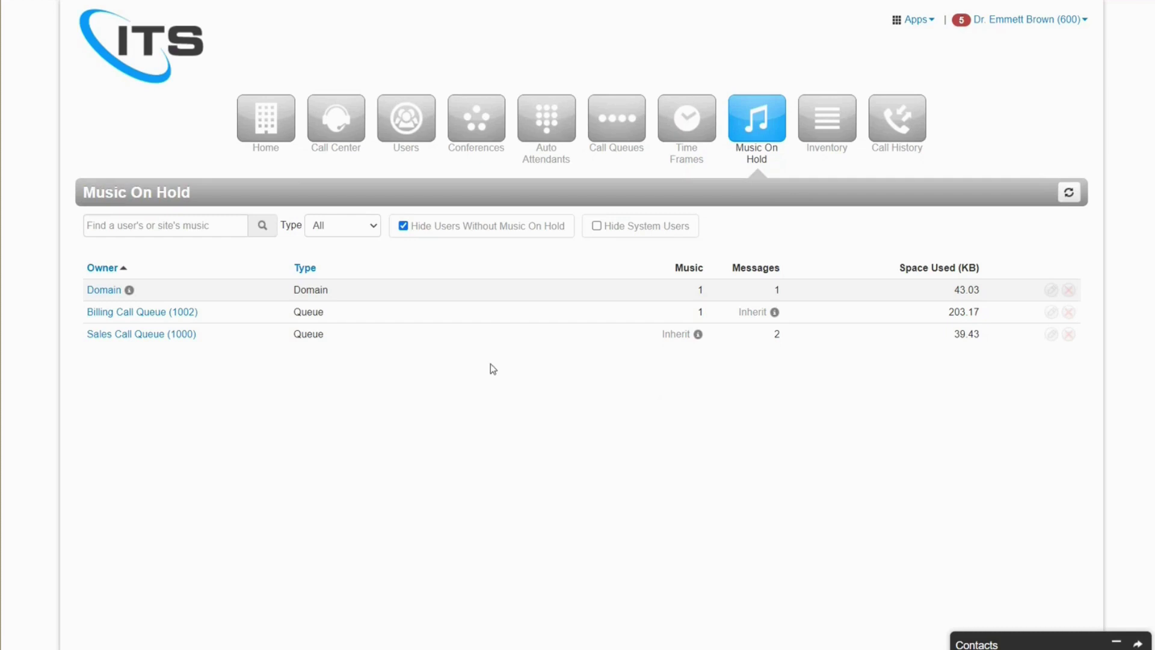
- Open Domain music on hold, toggle Randomize music on and back off, and start a new message
click(116, 293)
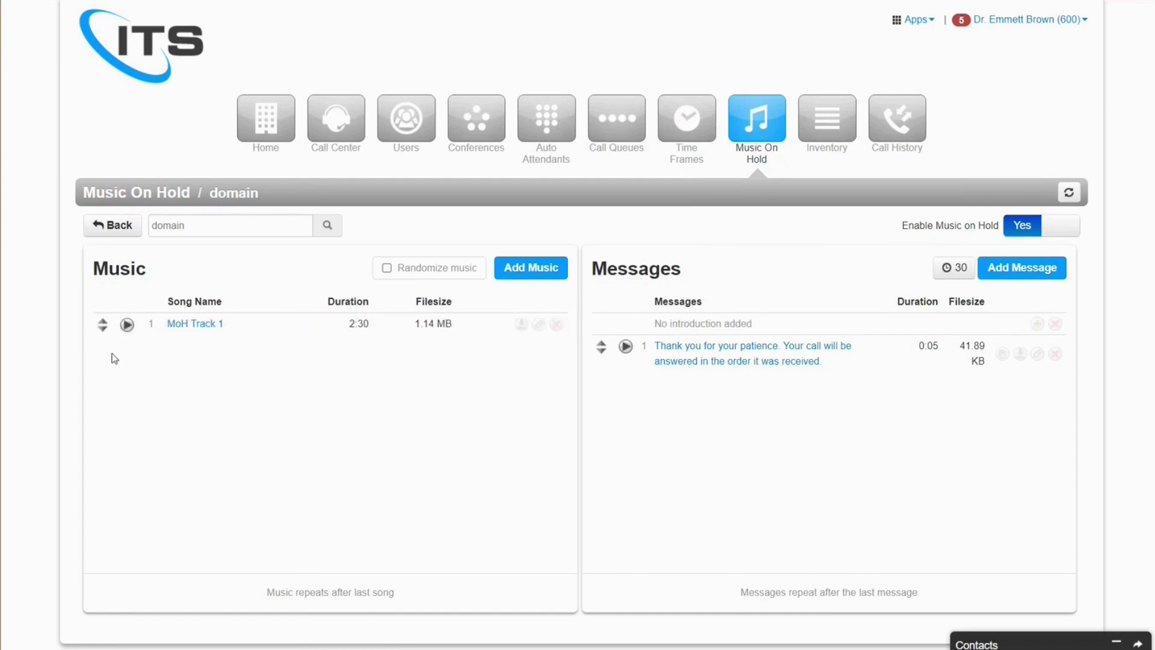
click(386, 269)
click(386, 270)
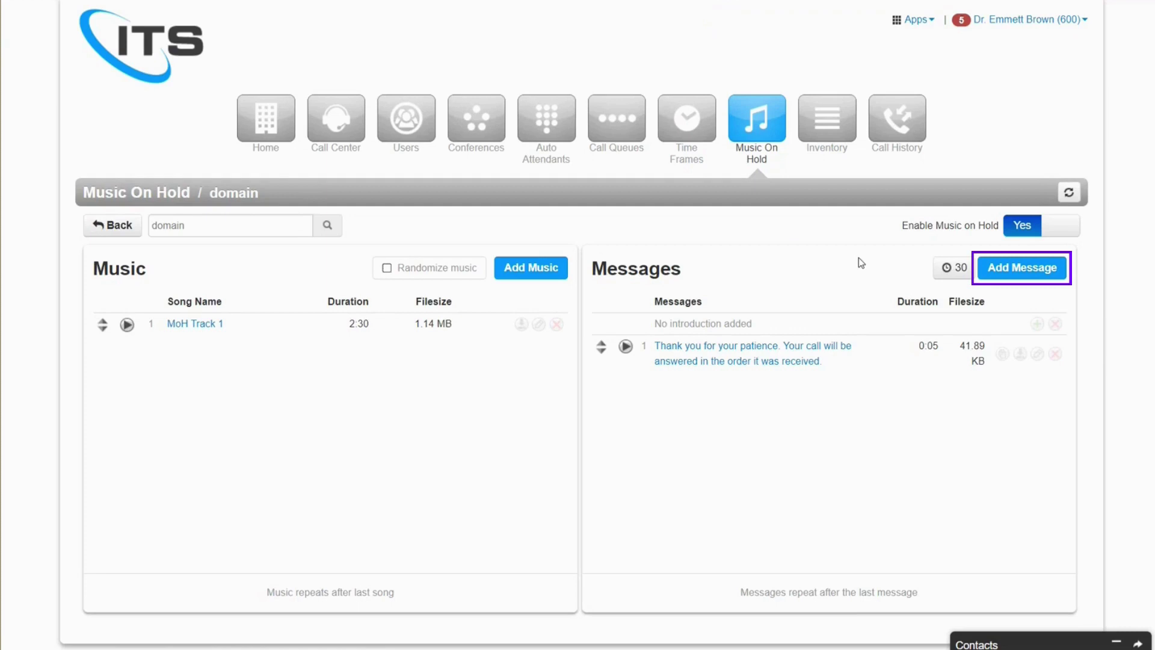
click(1002, 272)
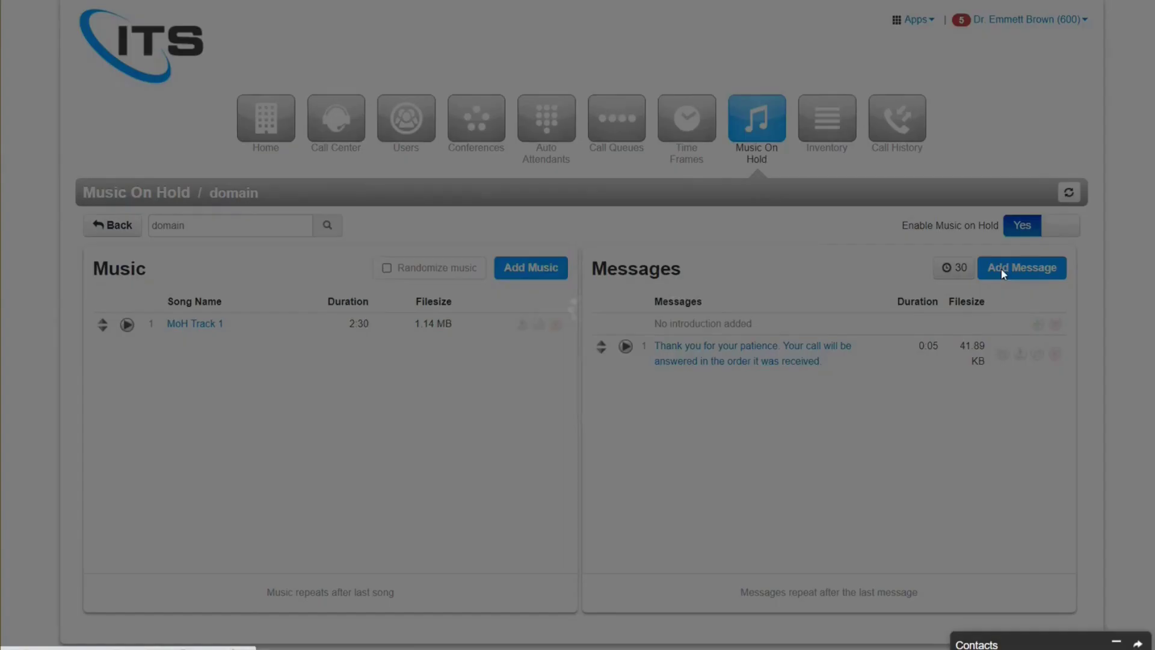
- Save a text-to-speech hold message: 'Thank you for calling. We will be with you shortly.'
click(578, 288)
click(559, 374)
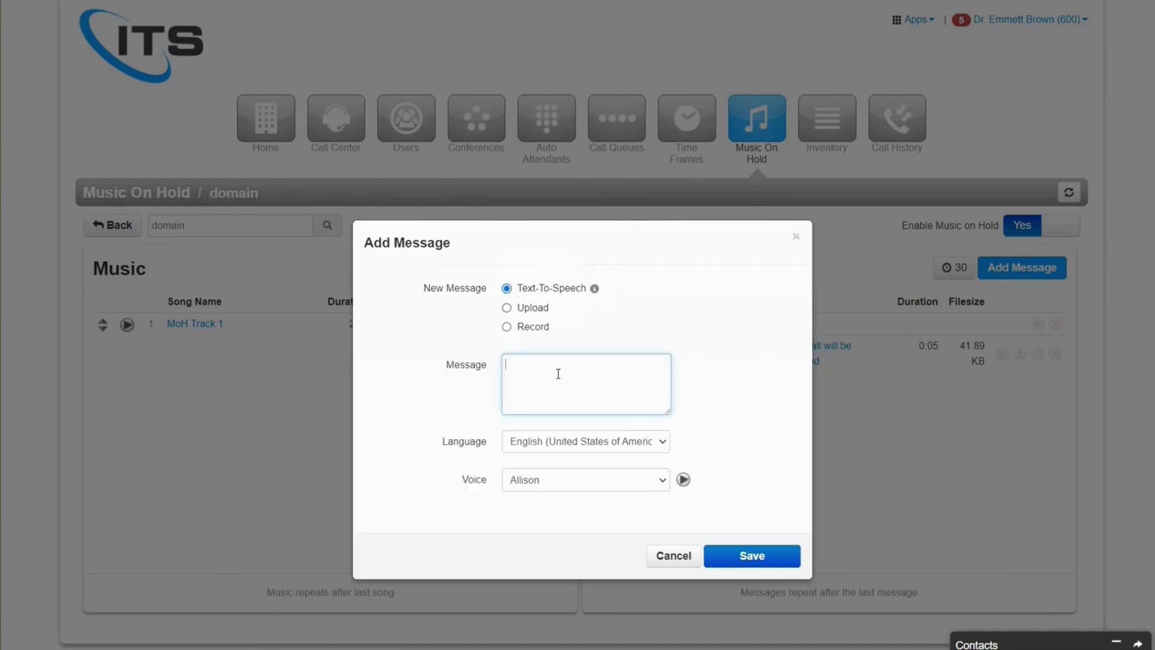
text(Thank you for calling. We will be with your shortl)
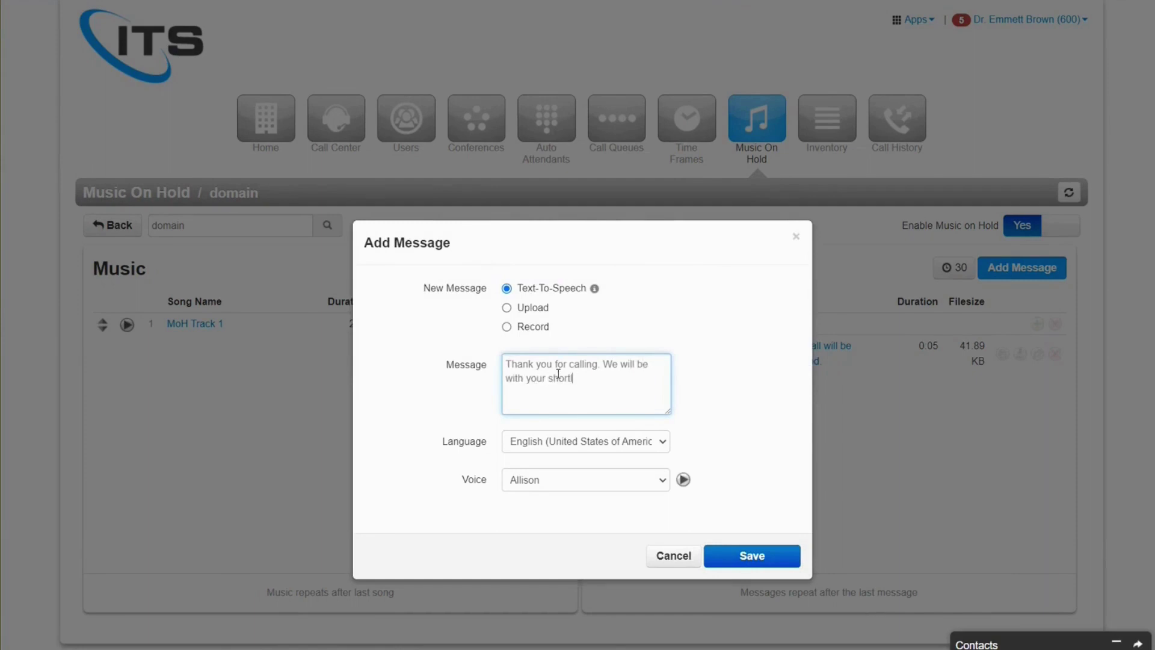
key(BackSpace)
key(BackSpace)
key(BackSpace)
key(BackSpace)
key(BackSpace)
key(BackSpace)
key(BackSpace)
key(BackSpace)
text(shortly.)
click(798, 563)
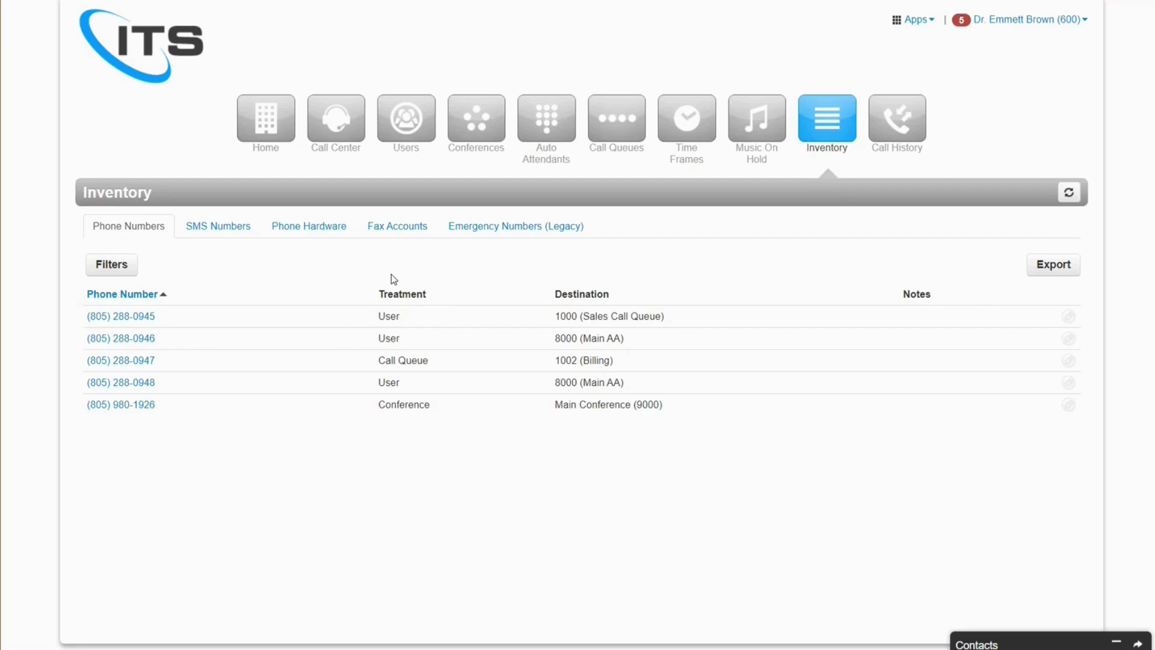
- Set the caller ID prefix 'ITS-' on the Sales Call Queue phone number and save
click(147, 319)
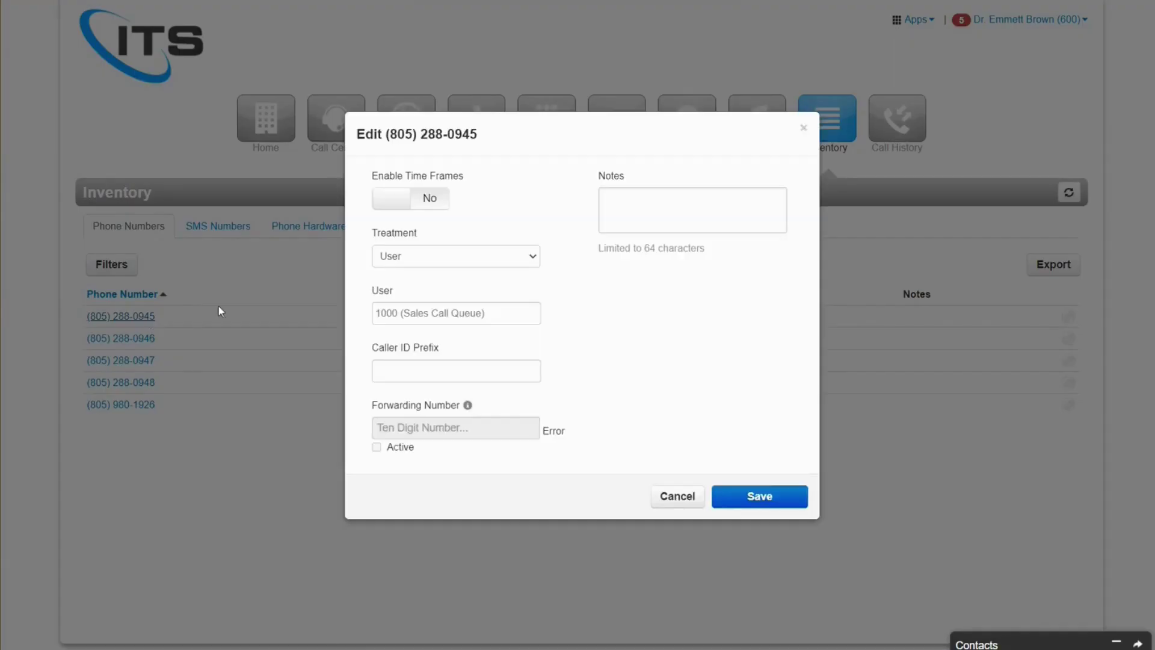
click(462, 366)
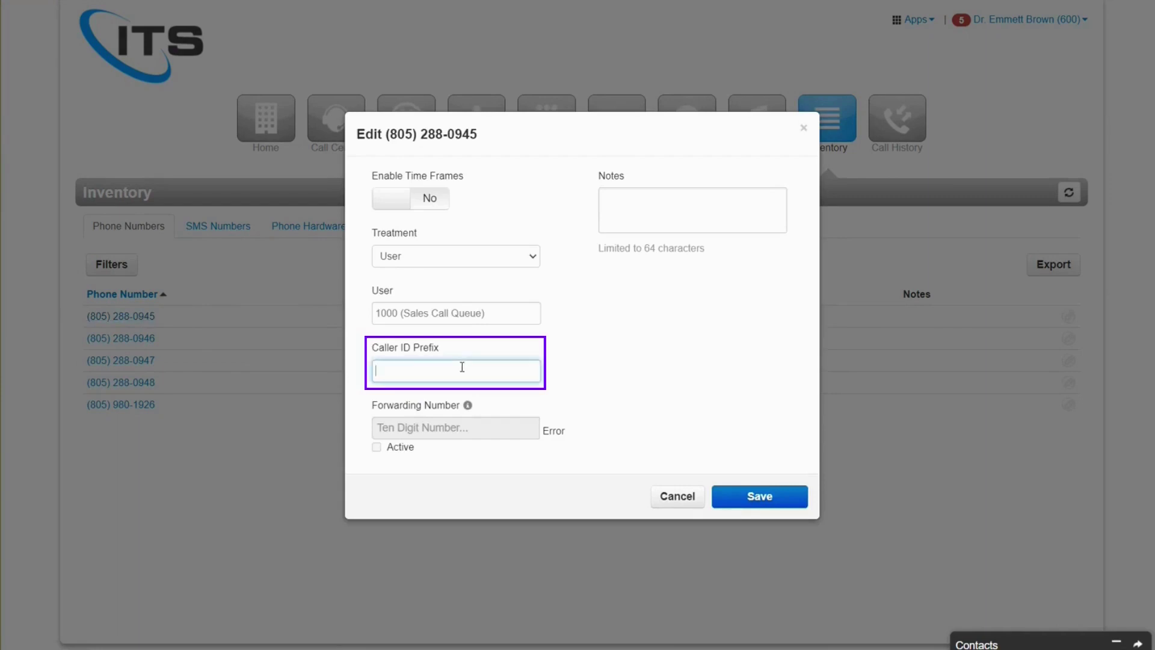
text(I)
key(BackSpace)
text(ITS)
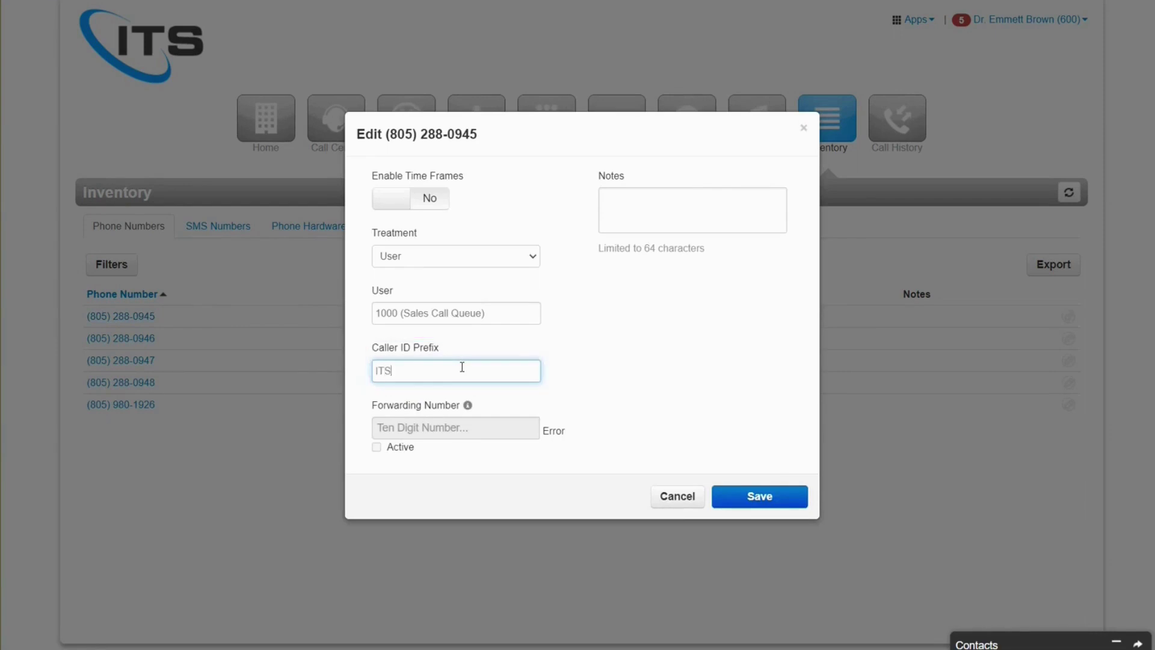
text(-)
click(770, 497)
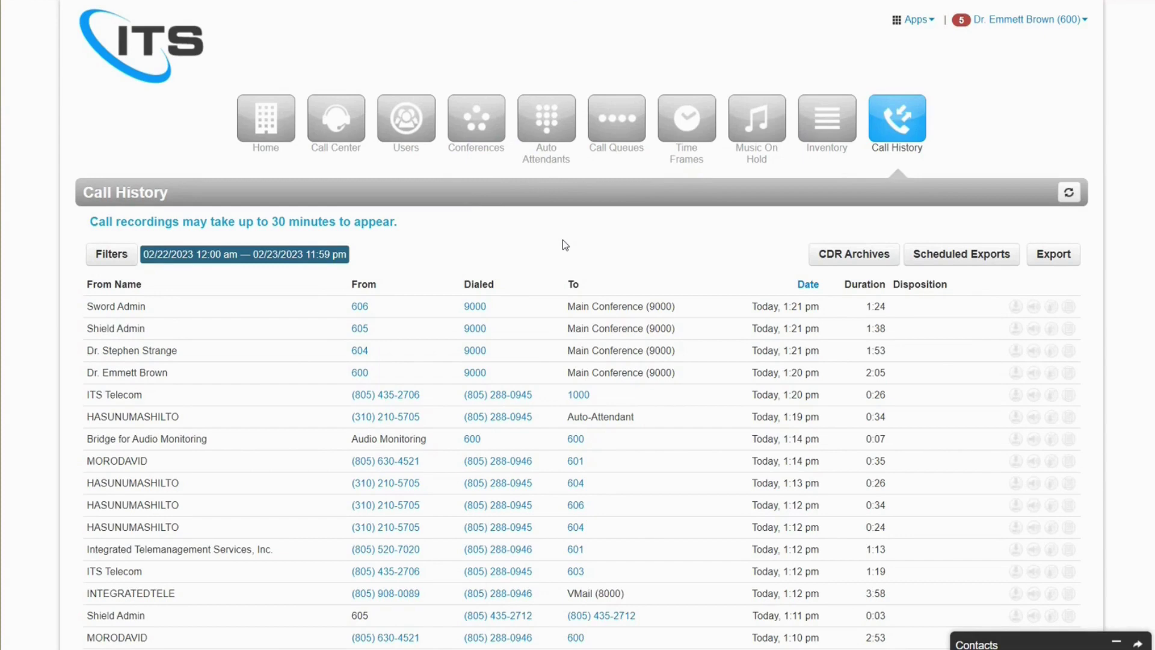
click(131, 255)
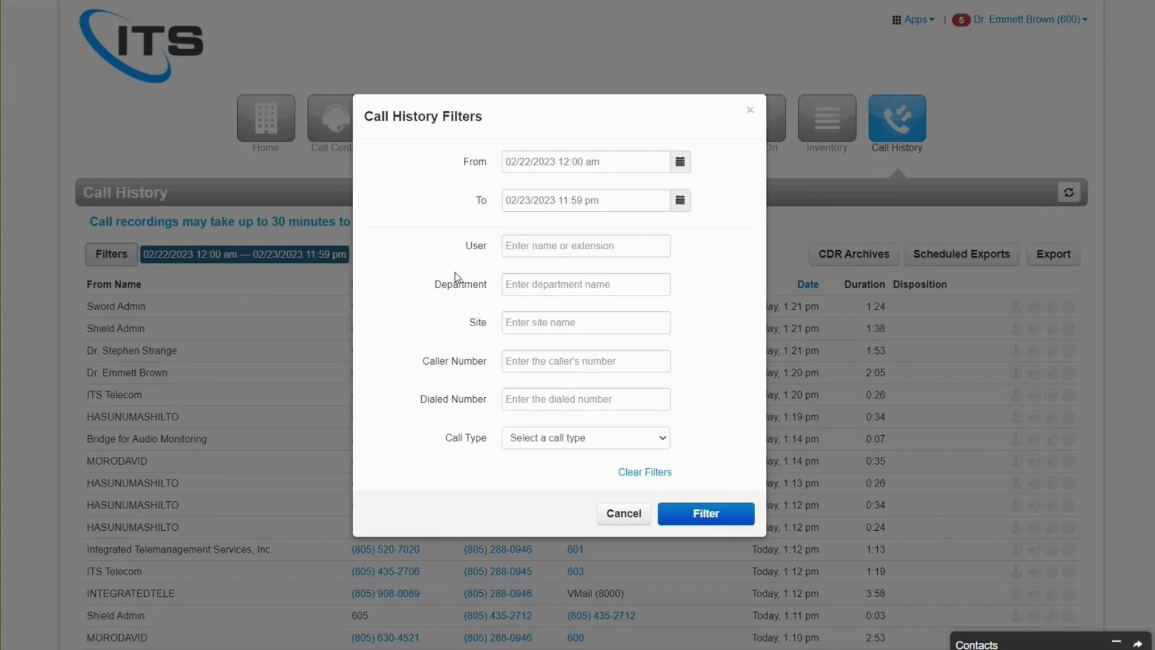
click(646, 513)
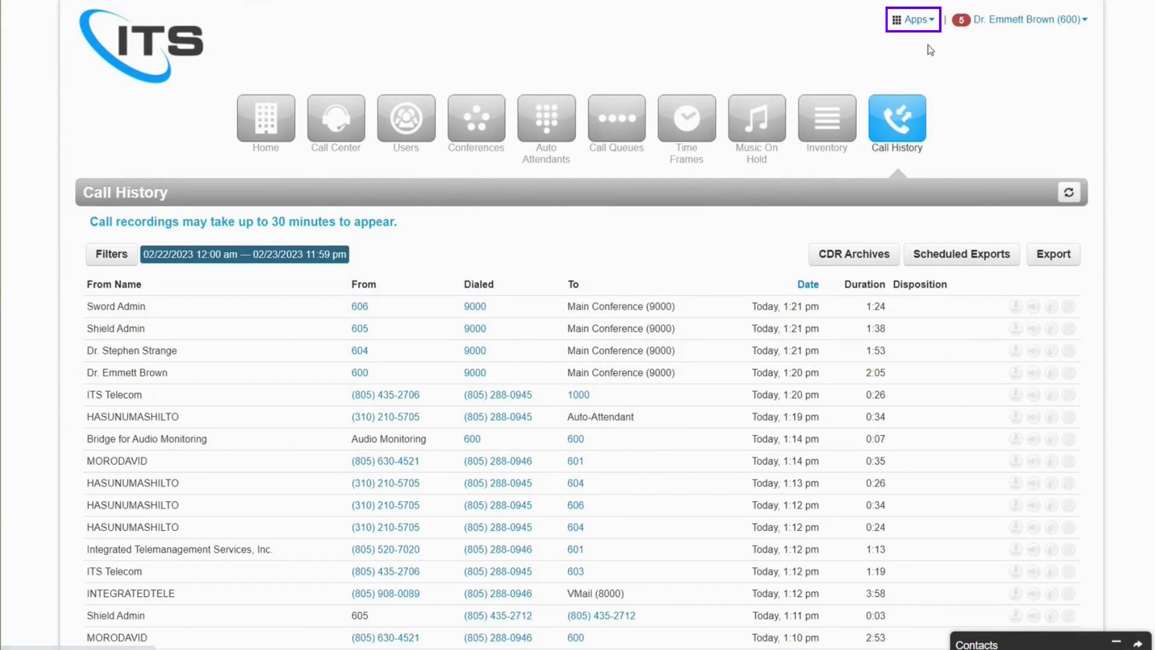
- Launch StratusWEB PHONE from the apps list, center its window, and allow microphone access
click(915, 19)
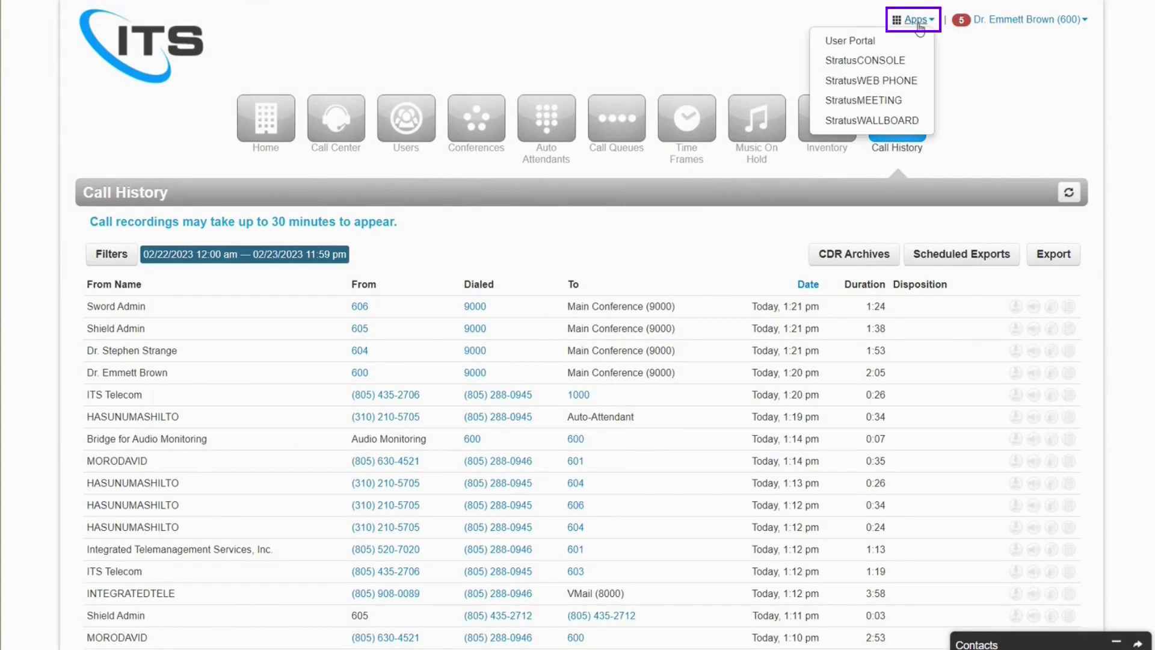
click(905, 83)
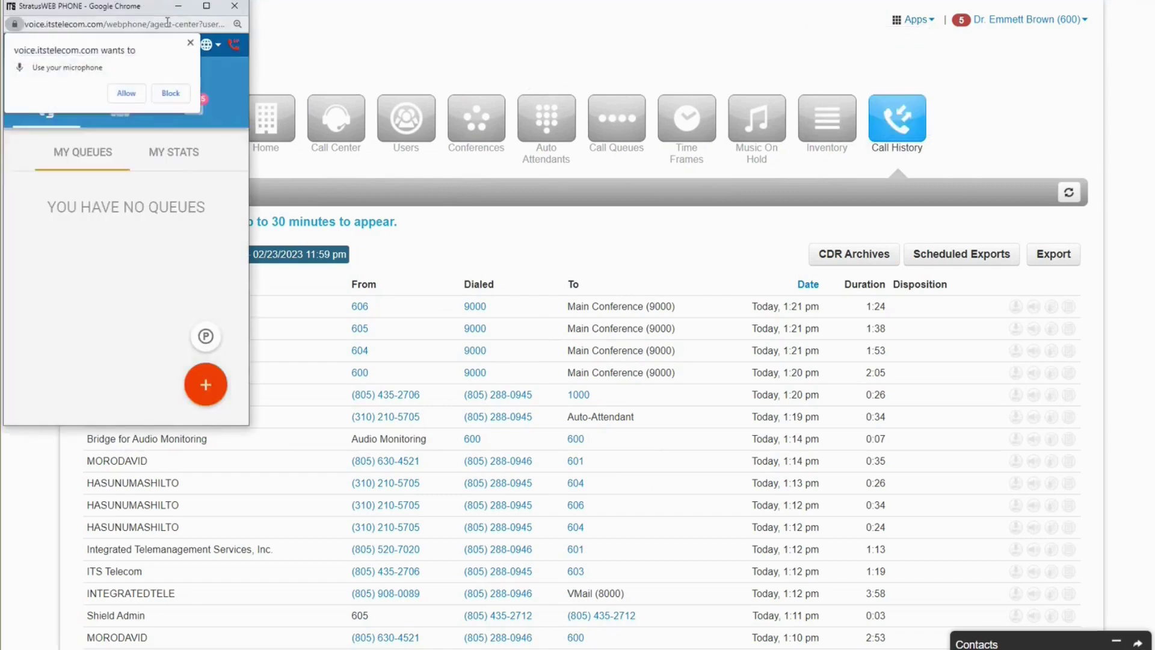
drag(154, 17, 571, 84)
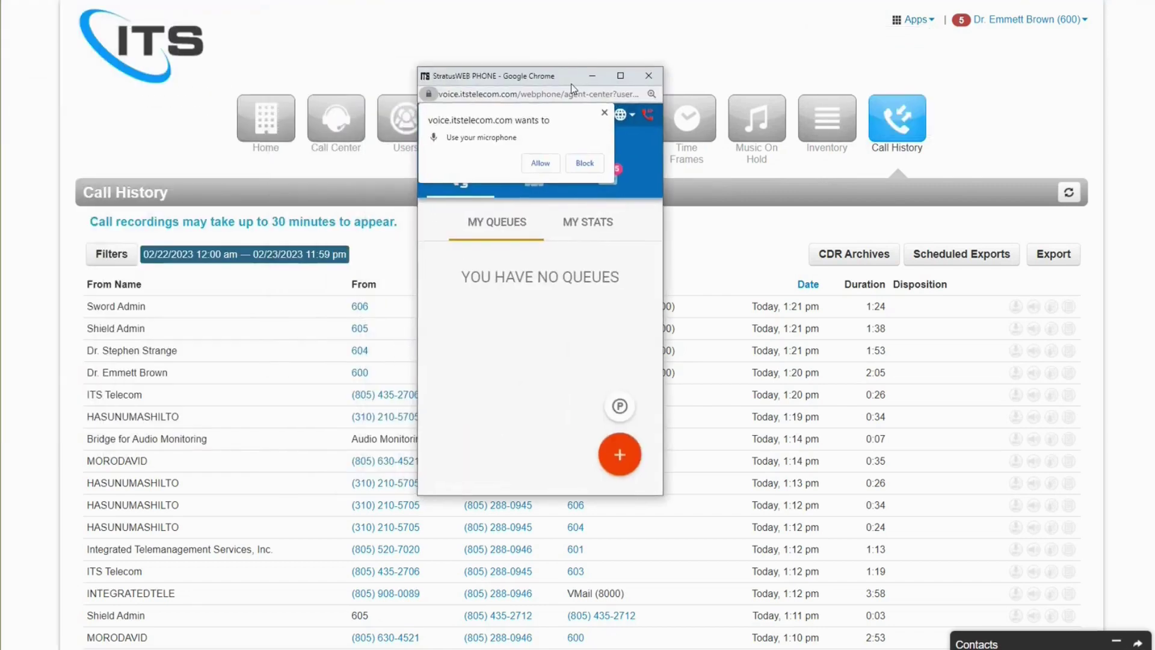
click(549, 164)
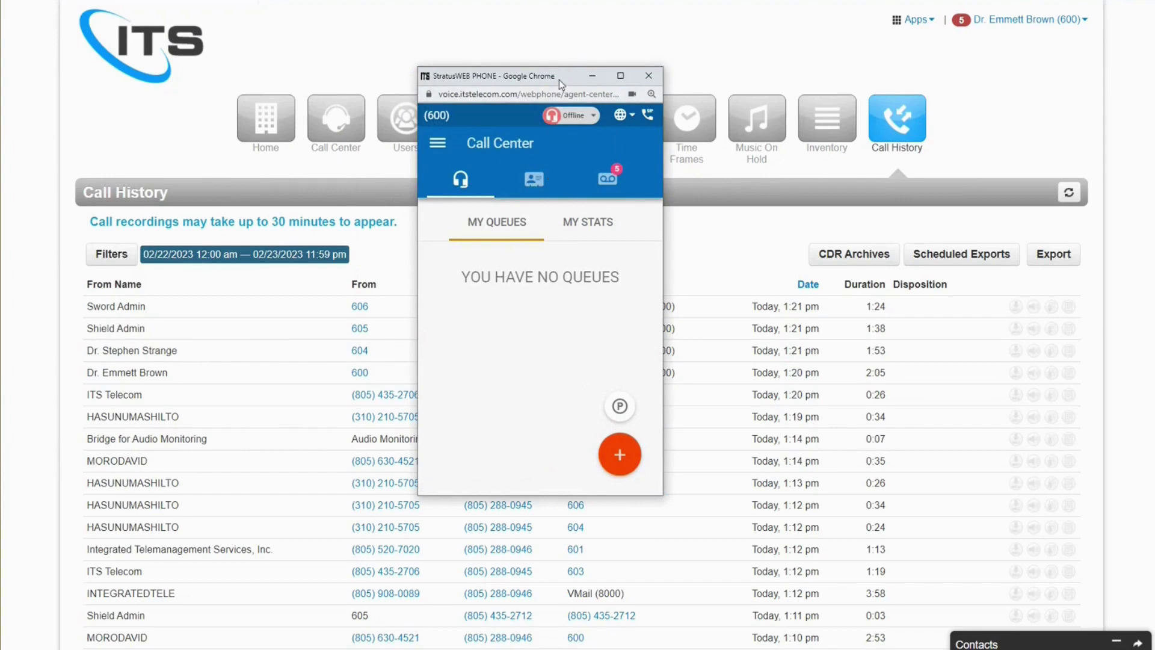
- Browse the contacts list, switch to voicemail, then maximize the web phone to full screen
click(535, 178)
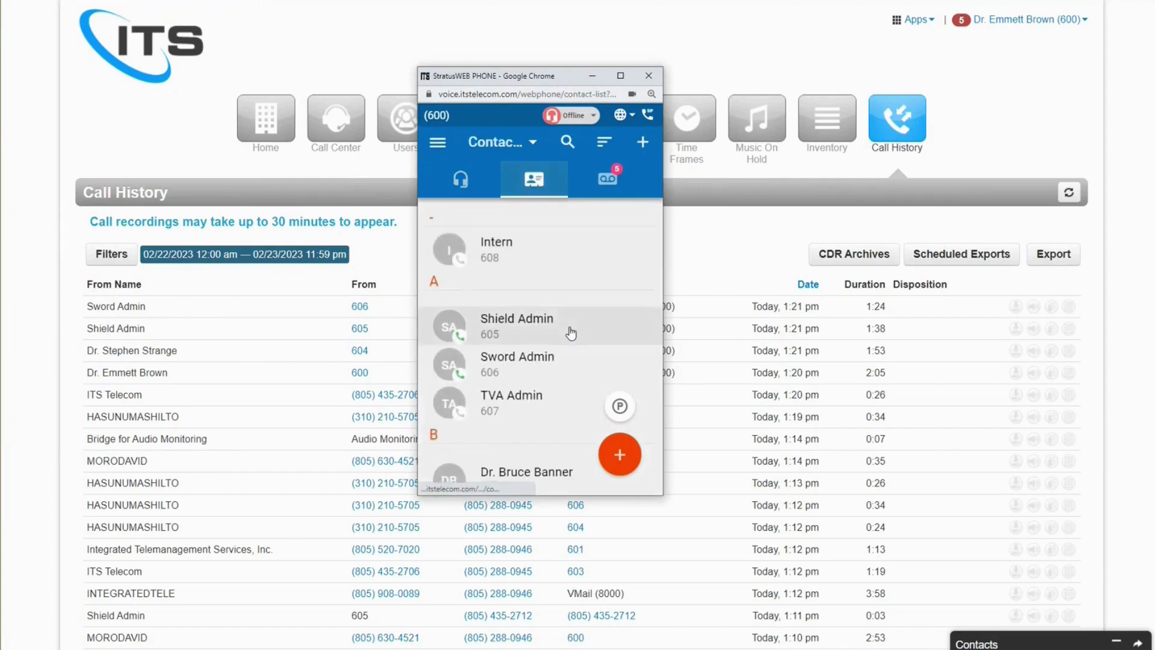
scroll(571, 332, down, 4)
scroll(570, 332, up, 3)
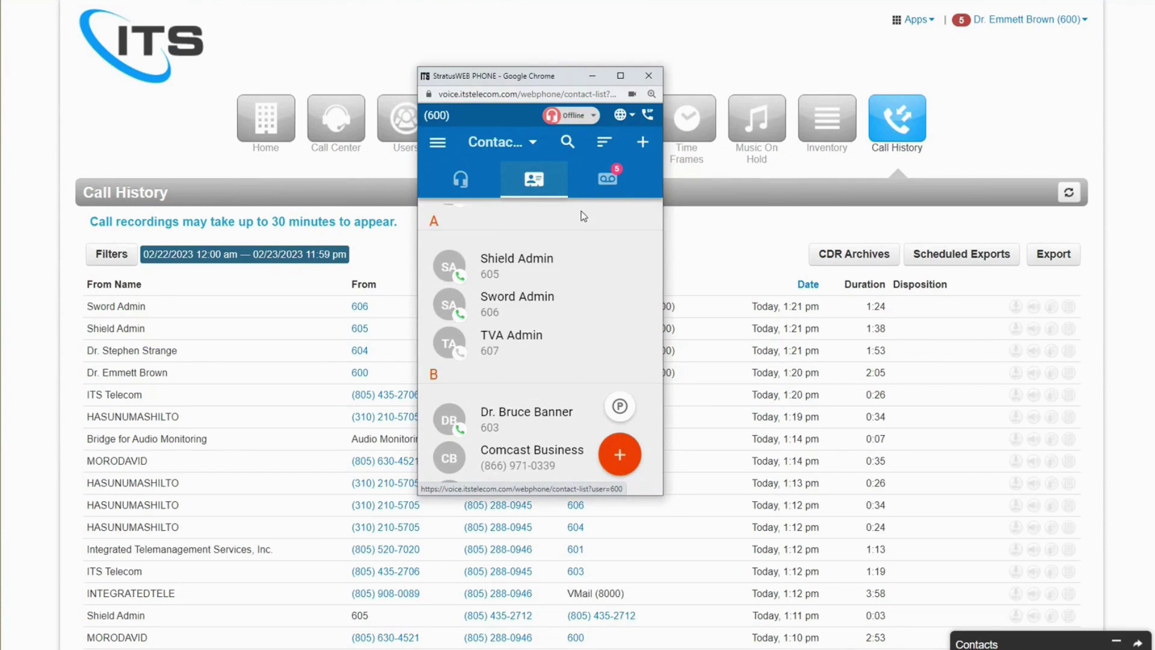
click(608, 179)
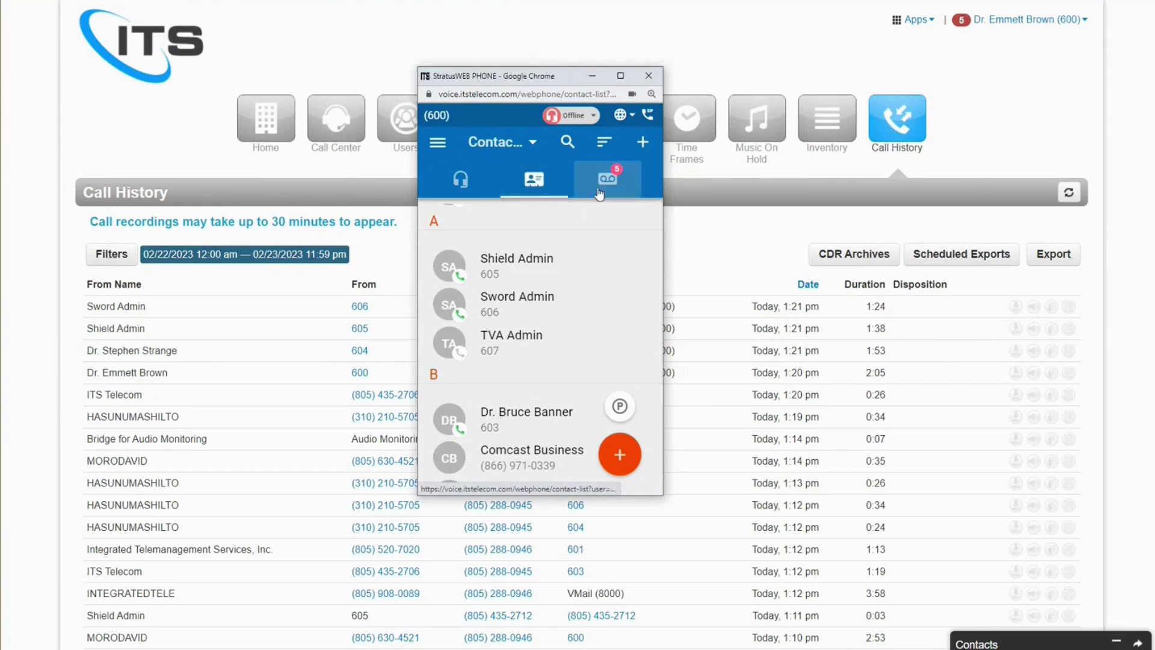
click(437, 142)
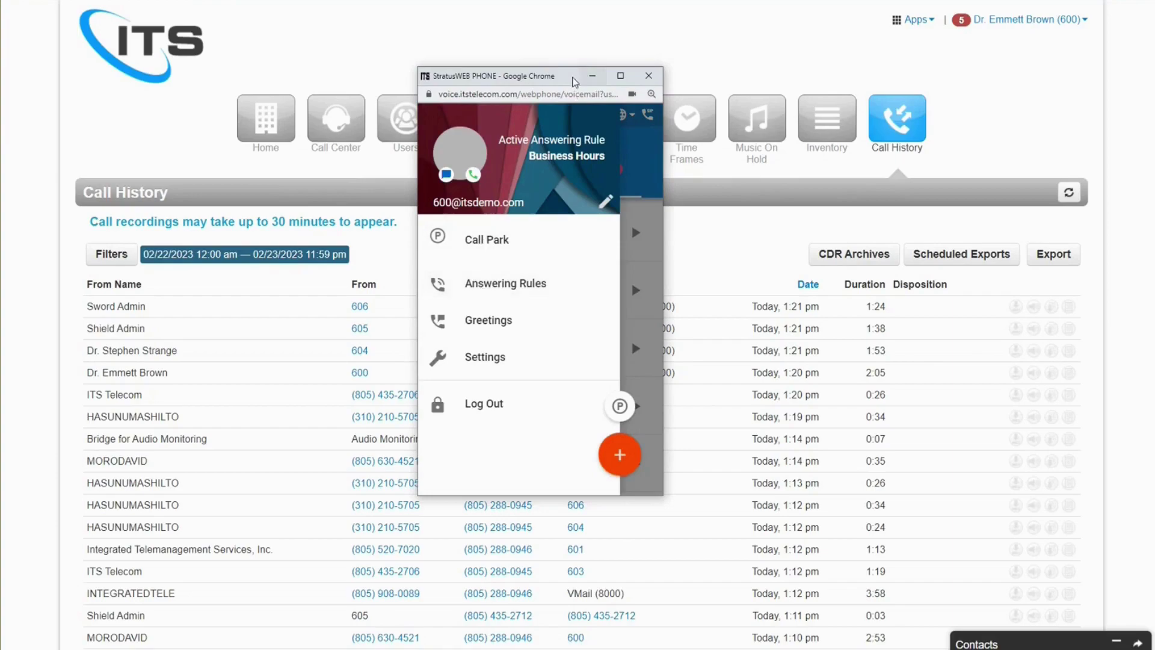
click(621, 76)
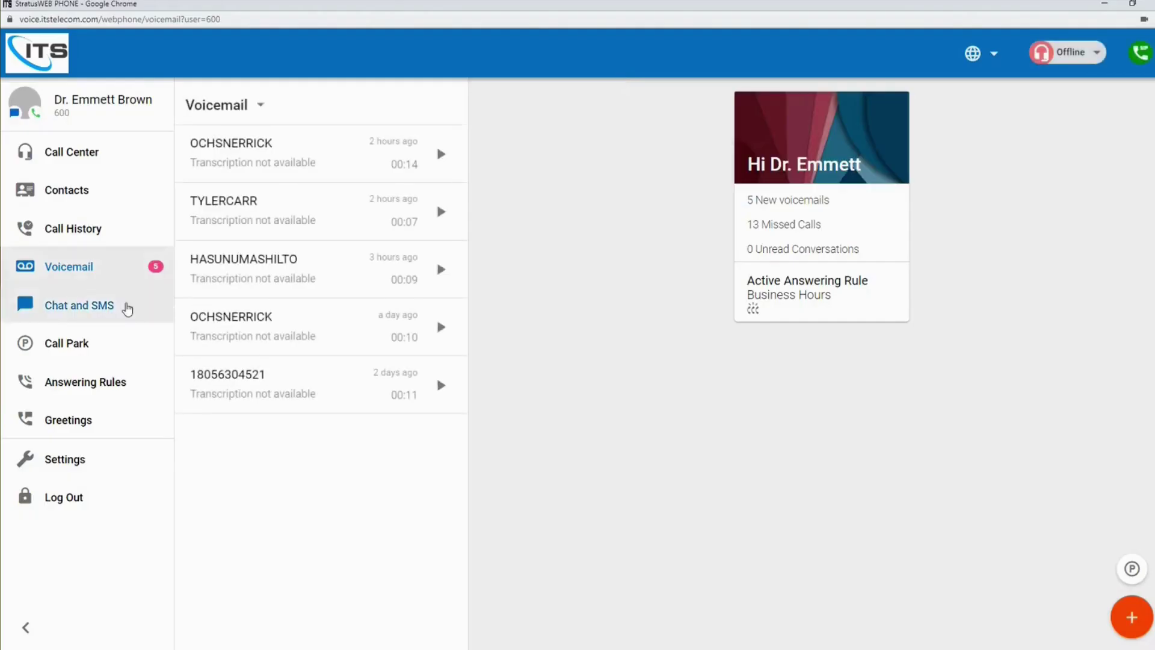
- Start a new Chat and SMS conversation with extension 601
click(127, 308)
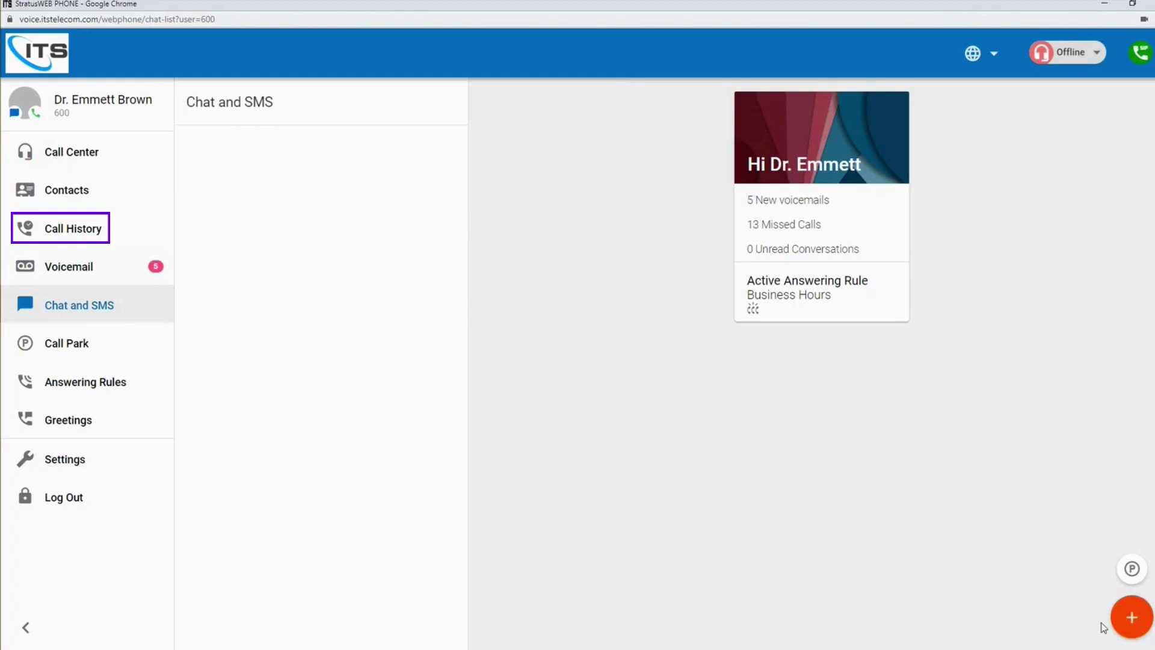
click(1131, 616)
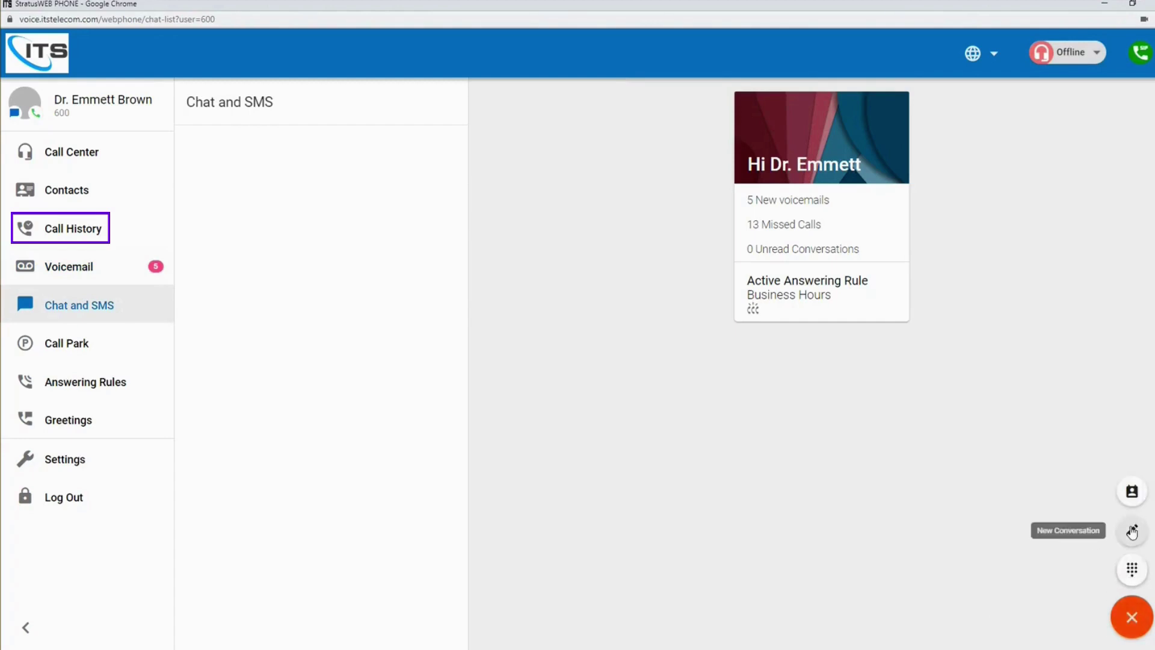
click(1132, 532)
click(824, 316)
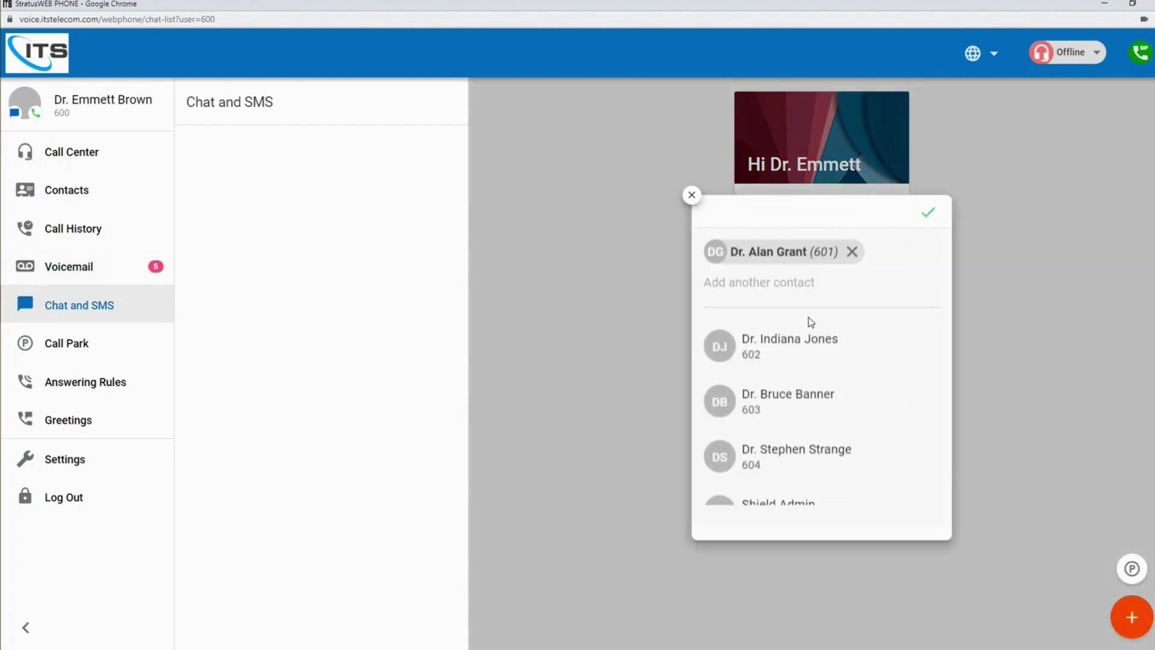
click(928, 213)
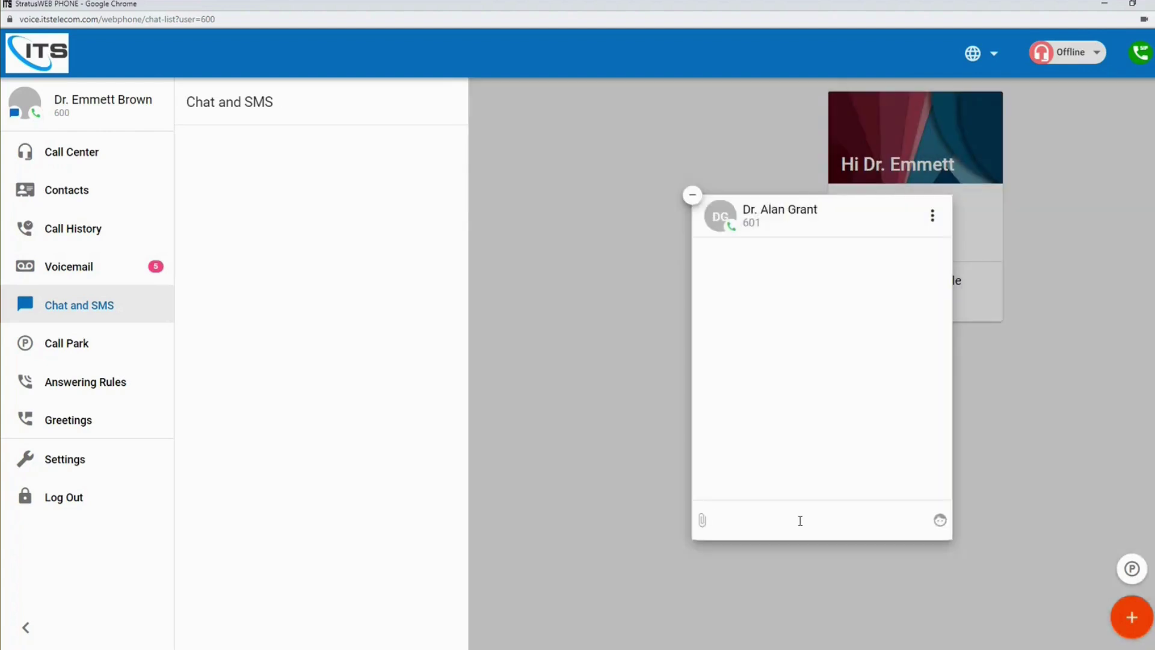
- Send the message 'Hello Dr. How are you?' and switch to the contacts list
text(Hello Dr. How are you?)
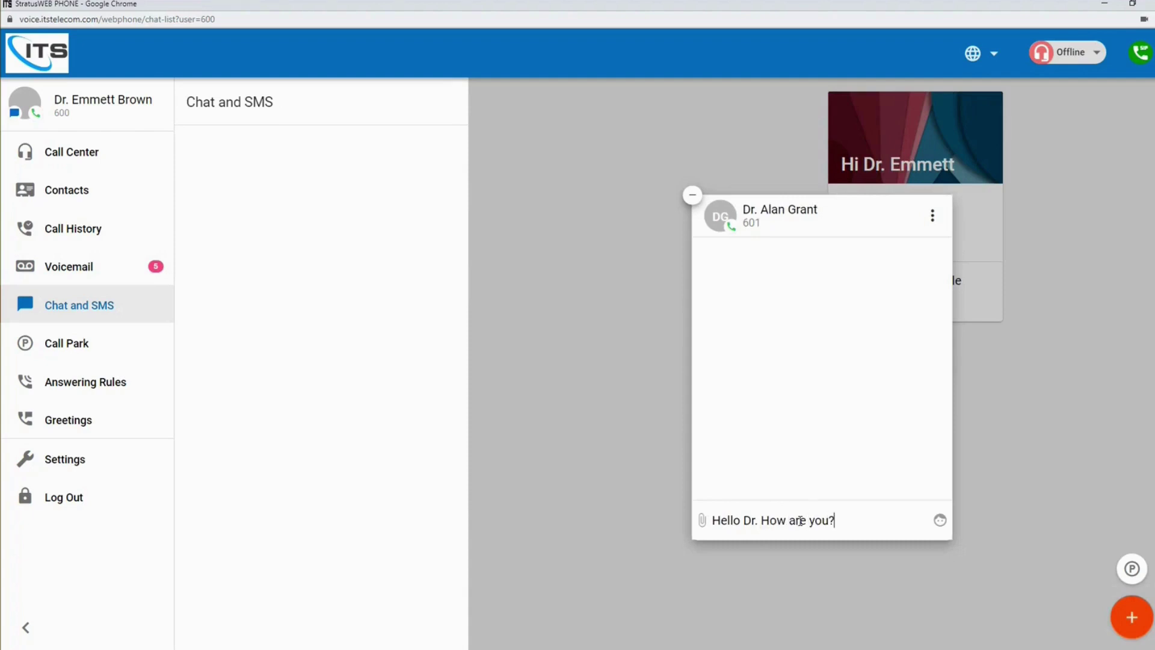
key(Return)
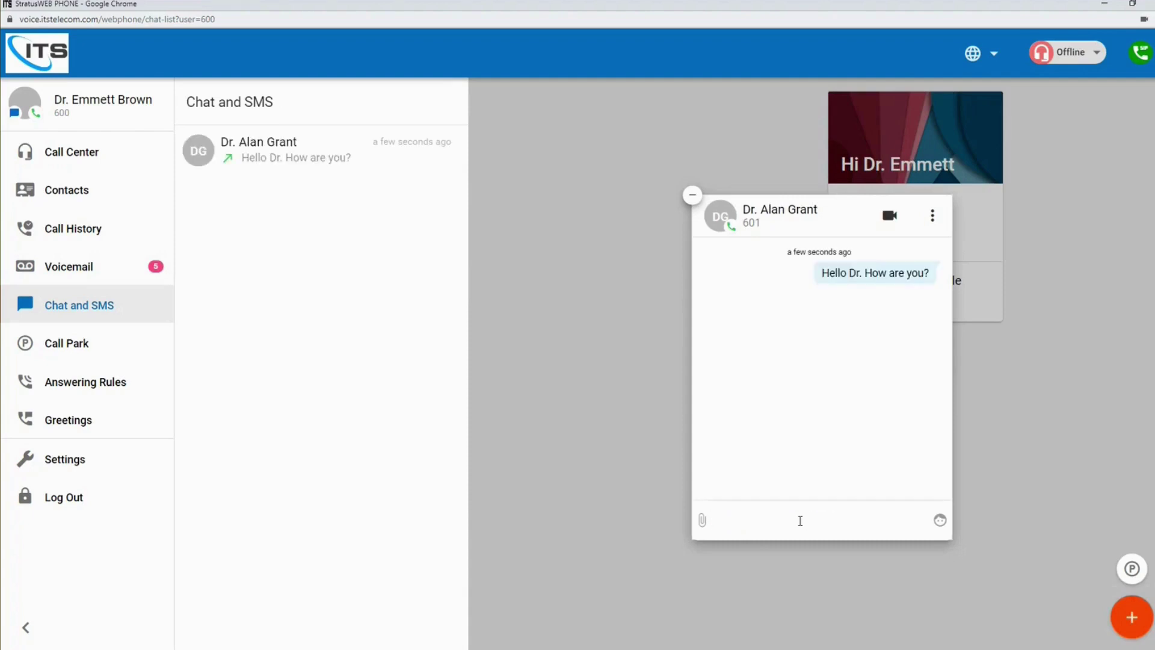
click(596, 392)
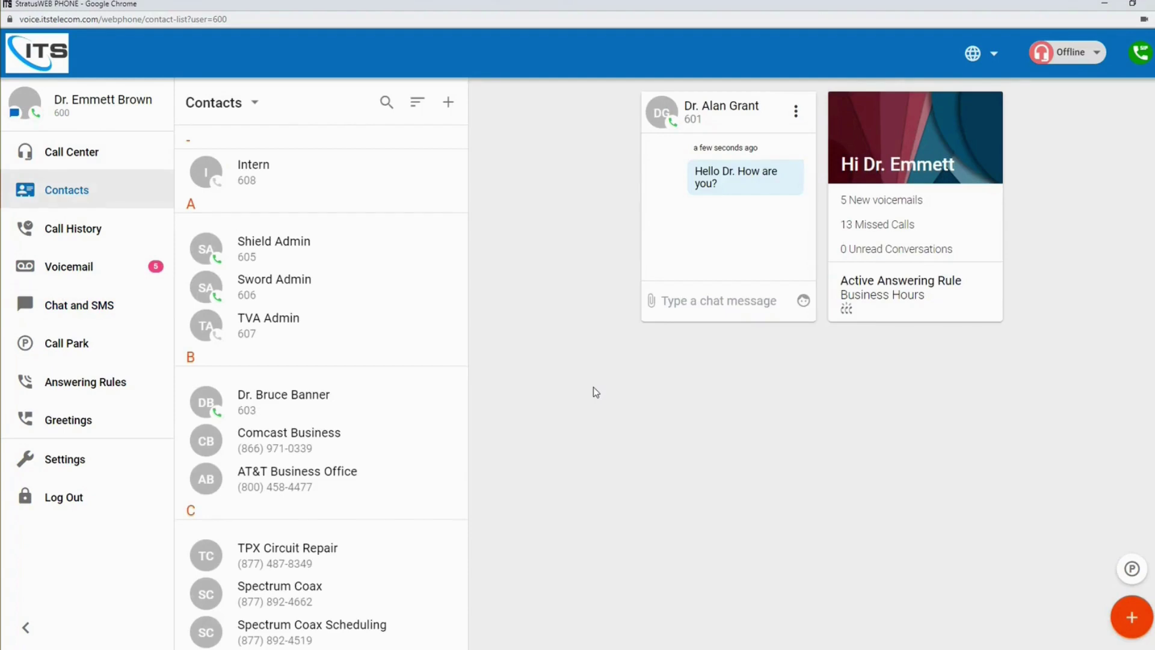
- Open the New Call dial pad and enter the digits 677123
click(1128, 617)
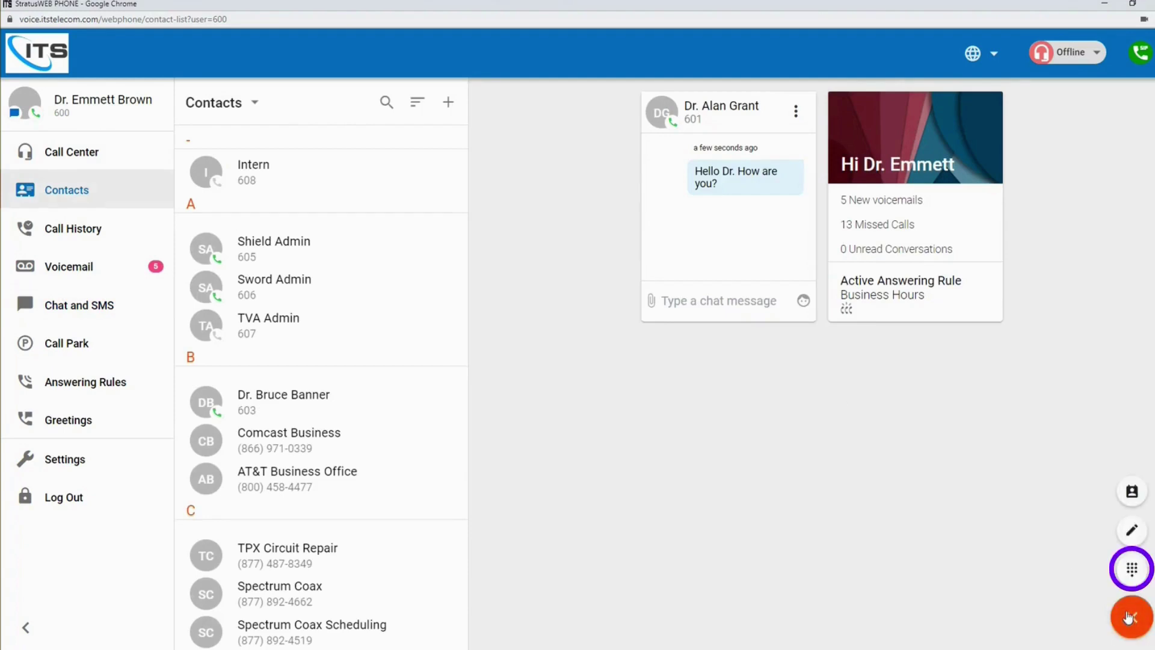
click(1133, 571)
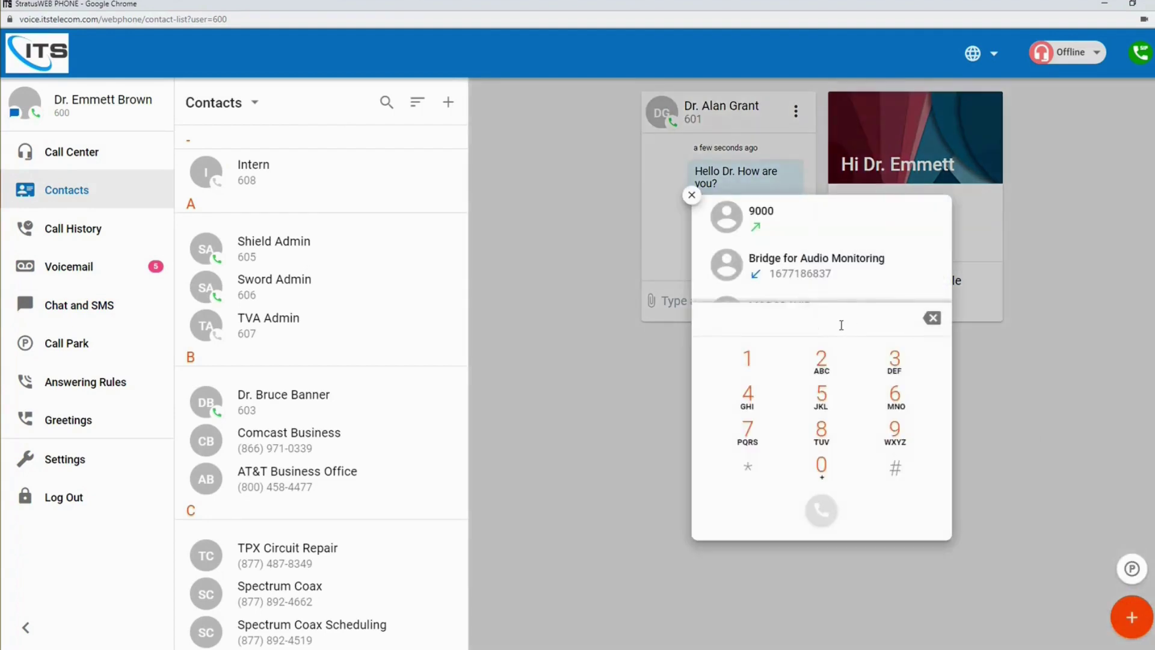
text(67712)
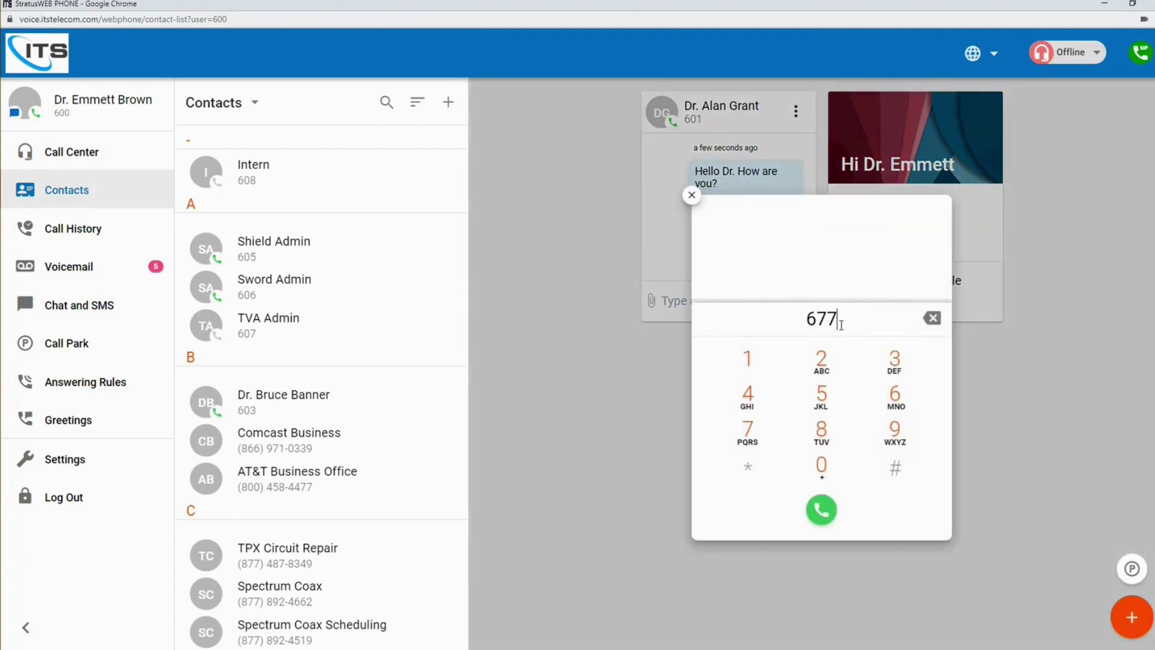
text(3)
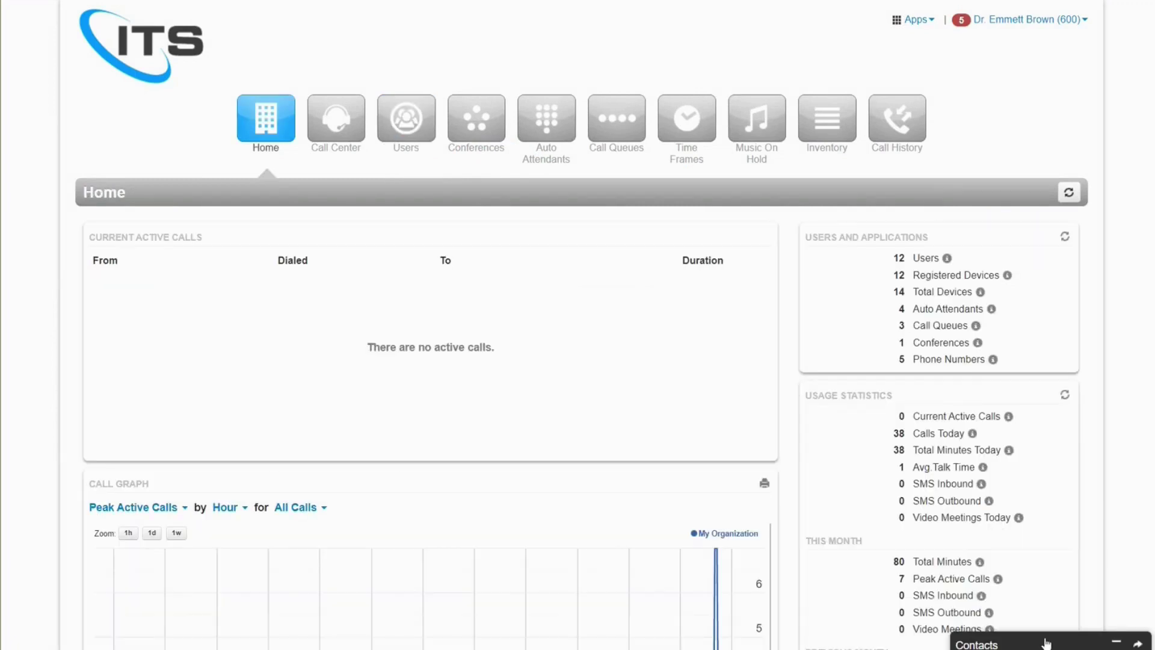
- Send 'hello there' to Sword Admin from the Contacts panel, then cancel the call to 606
click(1046, 643)
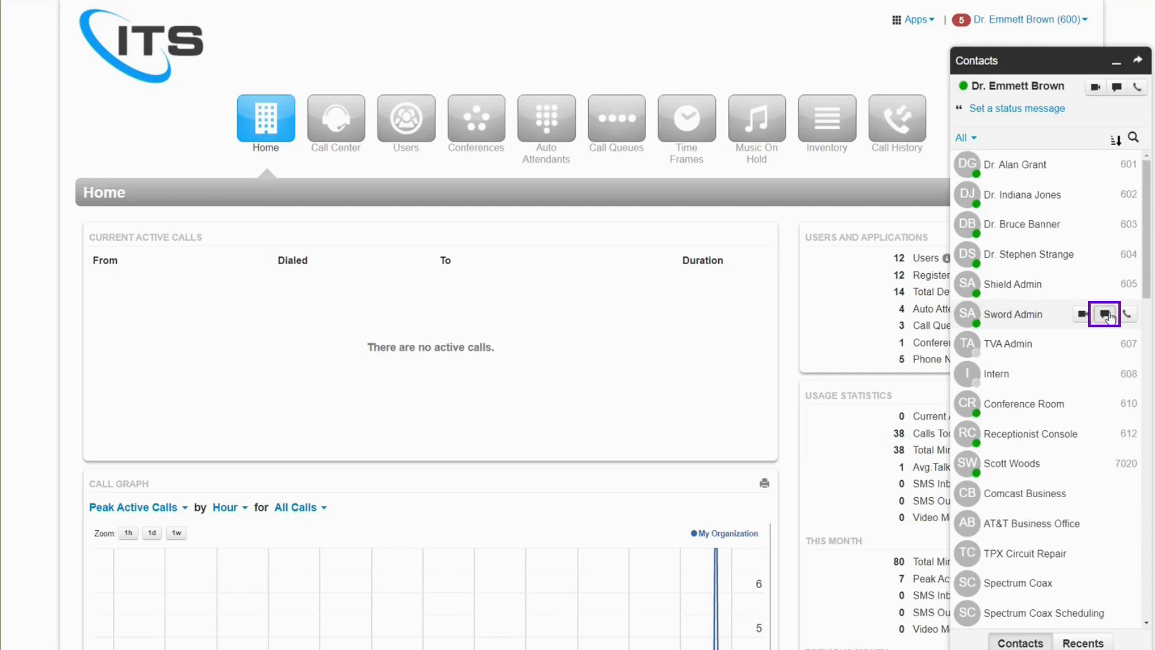
click(1105, 314)
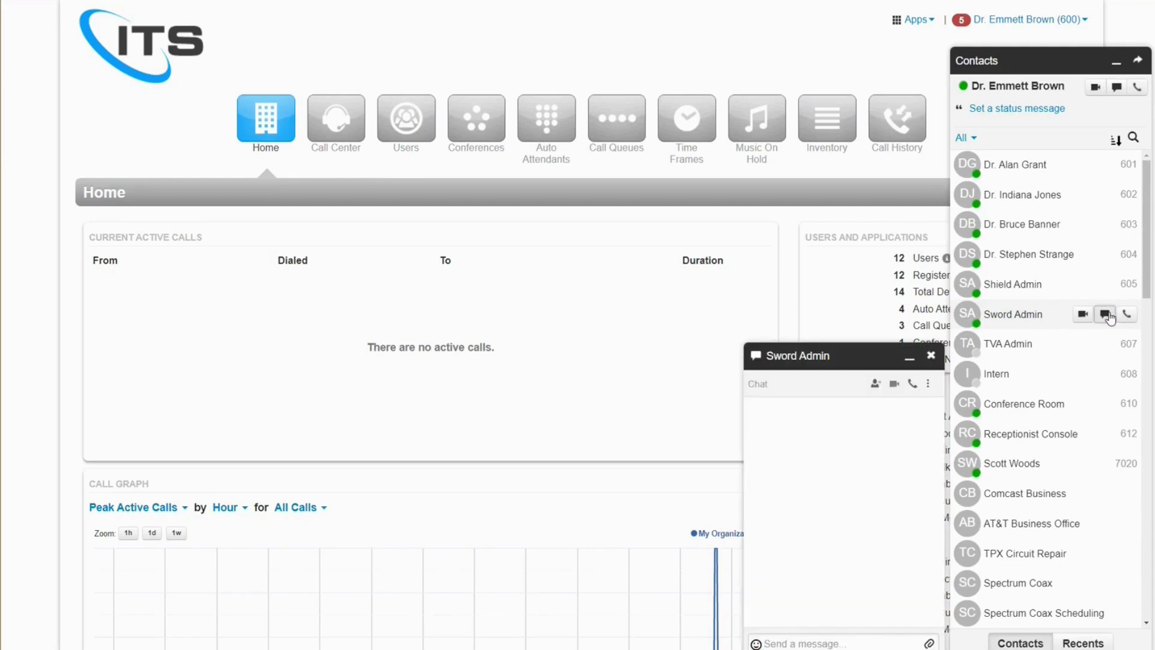
click(848, 643)
text(hello there)
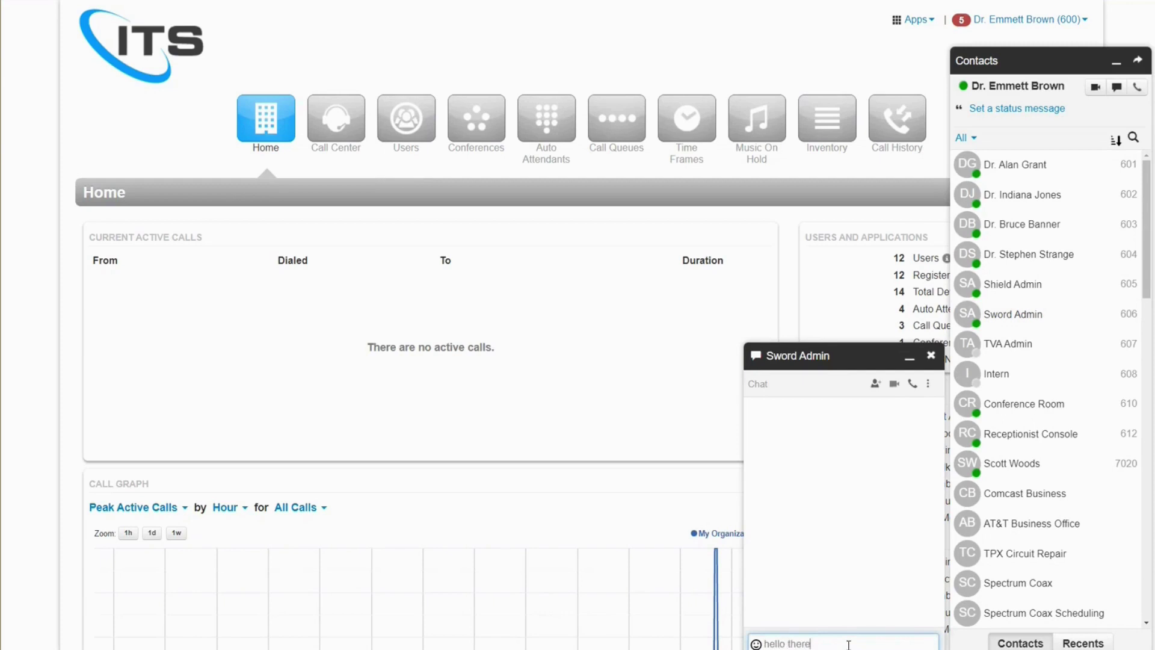
key(Return)
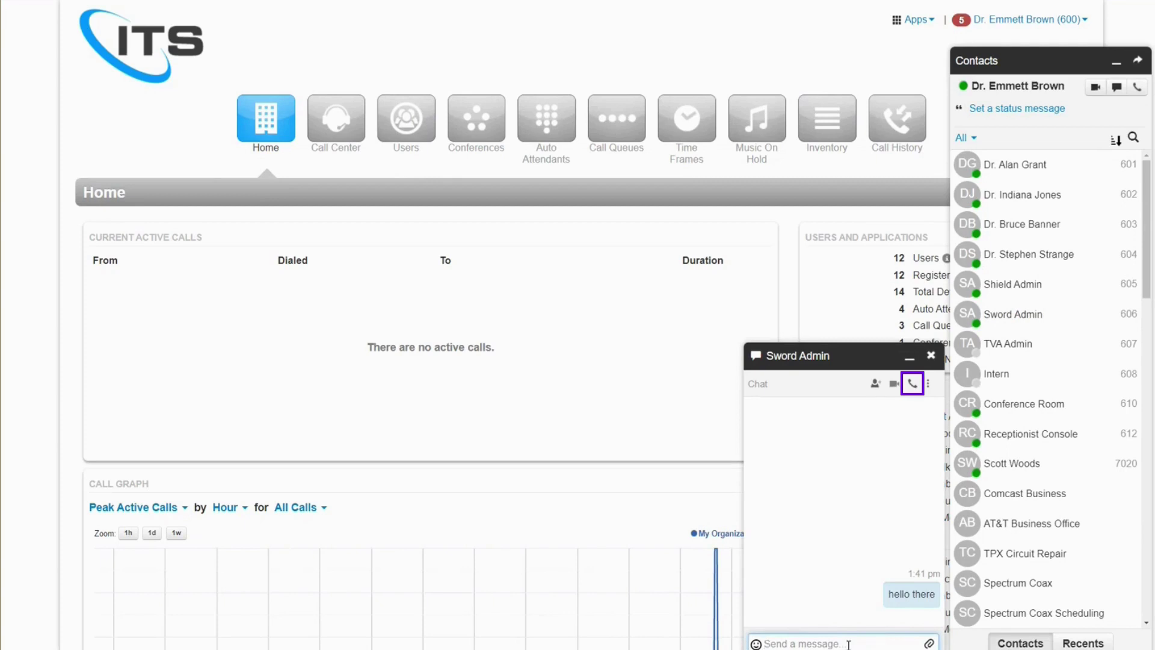
click(912, 385)
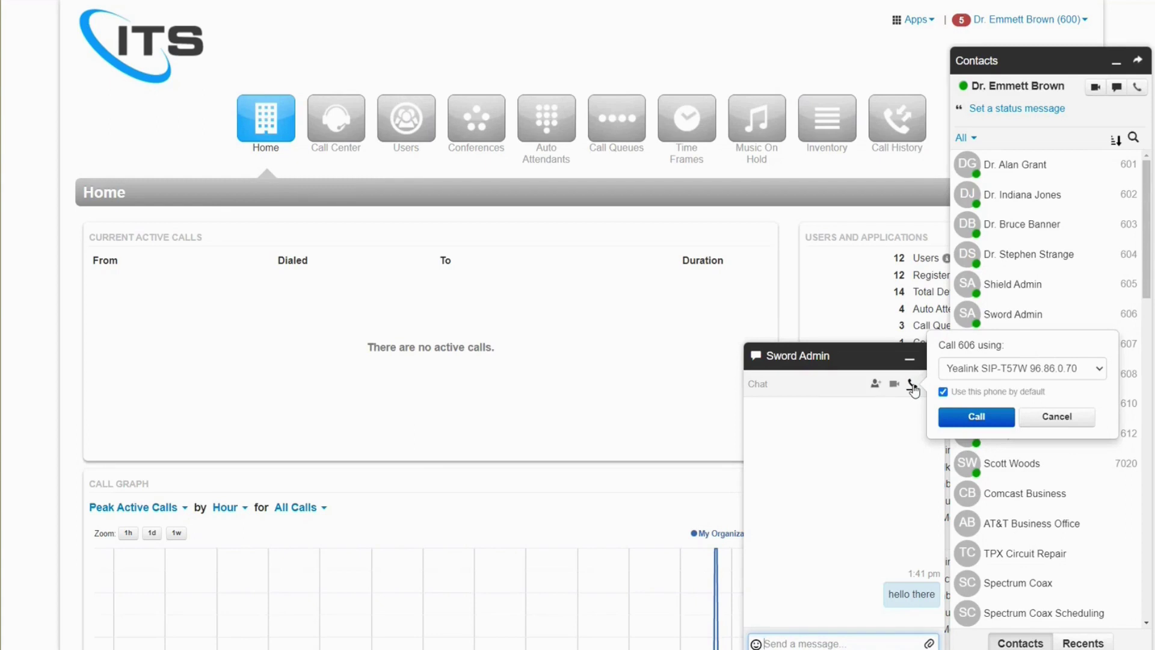
click(1046, 64)
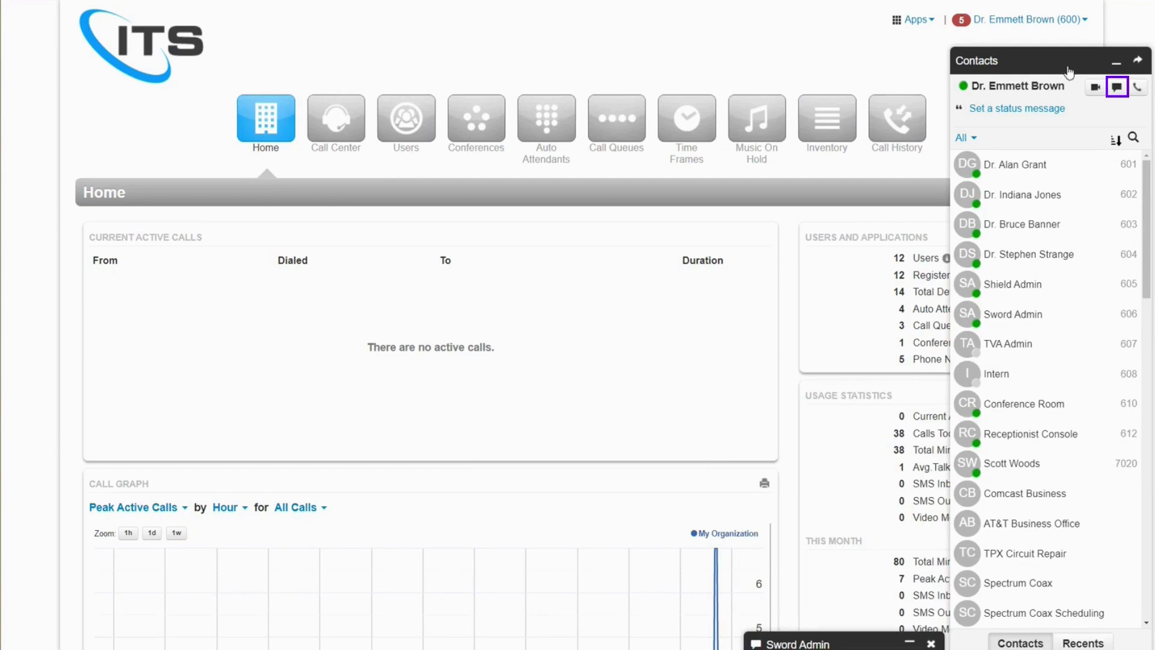
- Start a new chat conversation with an outside phone number entered in the search field
click(1117, 88)
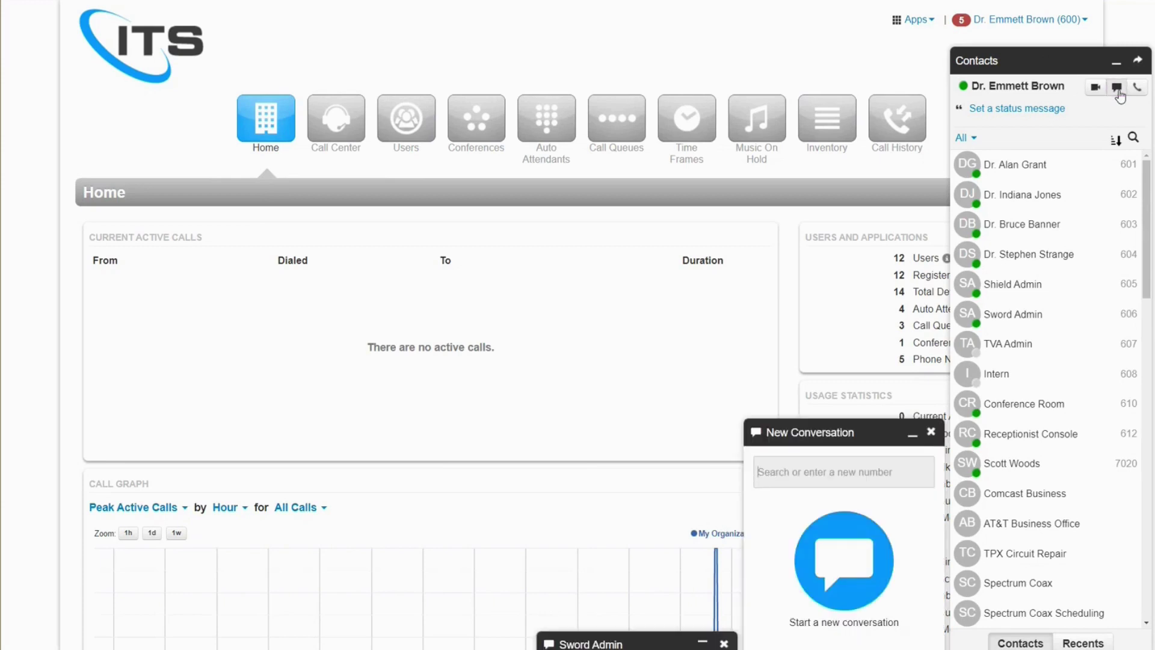
mouse_move(1095, 224)
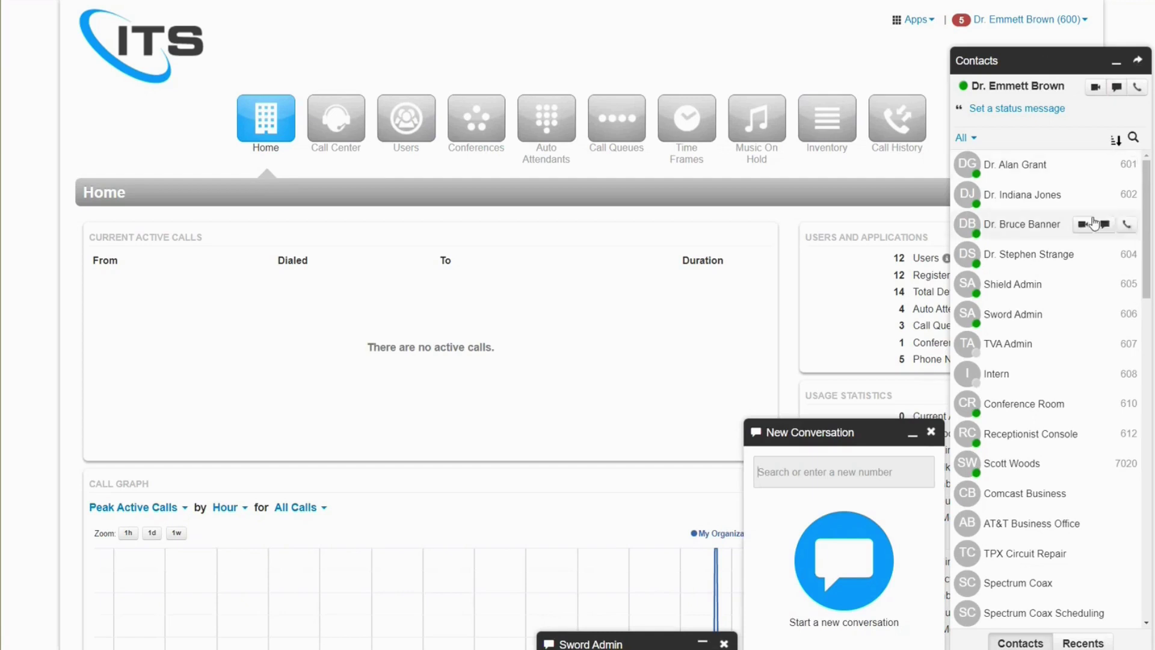
mouse_move(1075, 325)
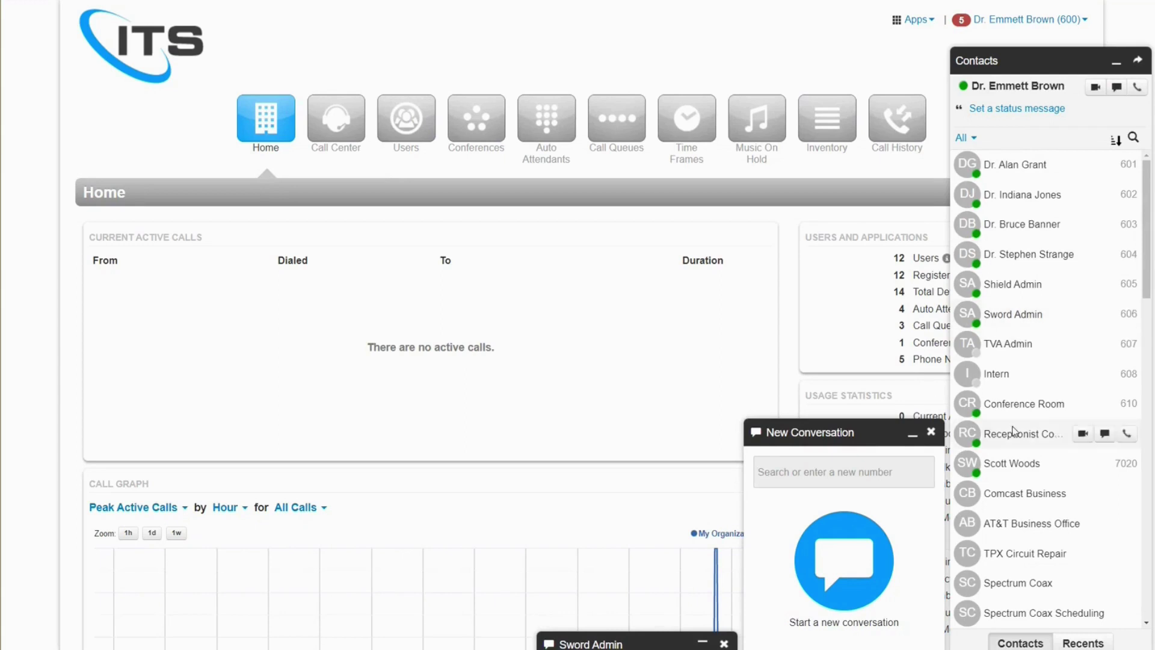
click(882, 468)
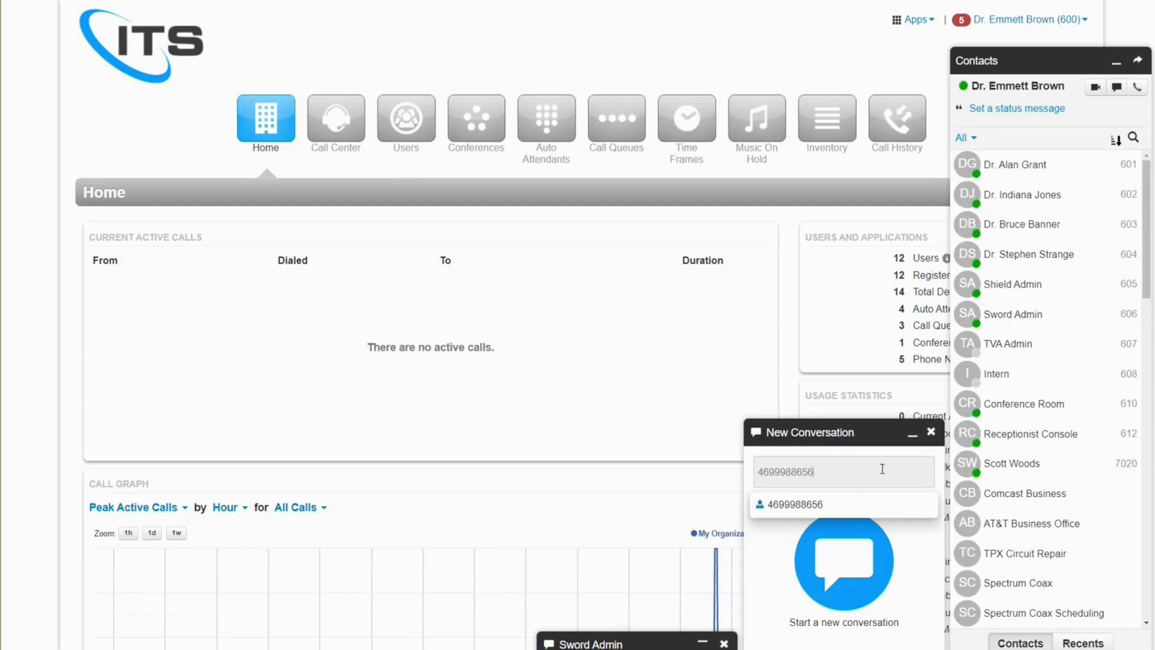
click(871, 510)
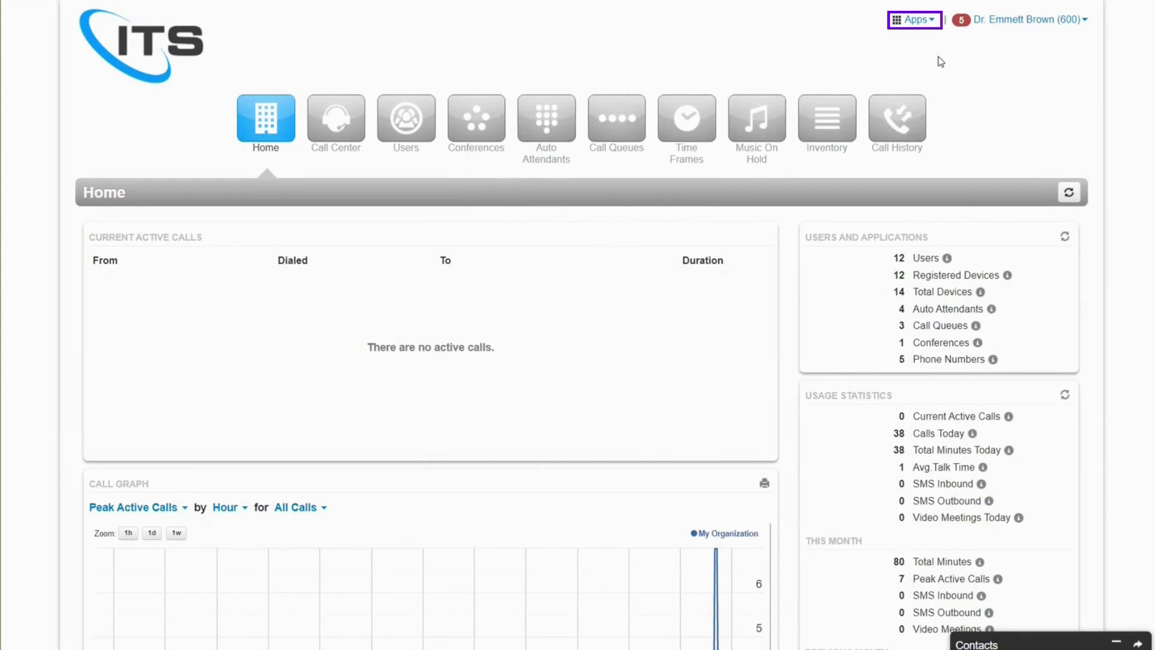
- Launch StratusCONSOLE from the portal's Apps menu
click(916, 19)
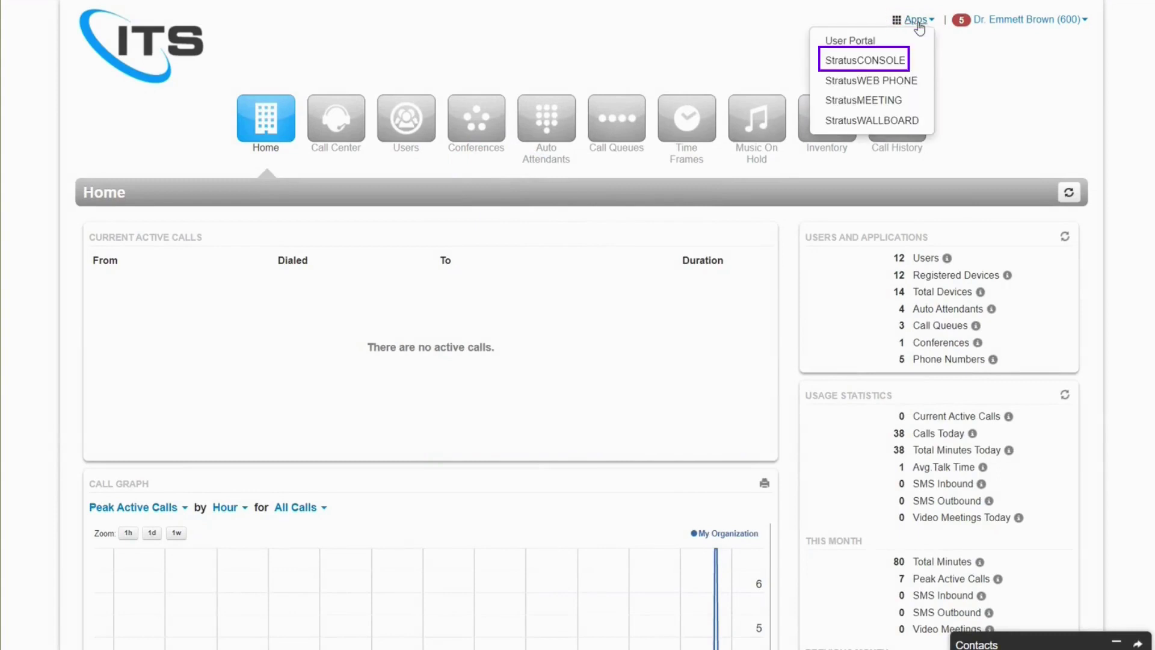
click(910, 61)
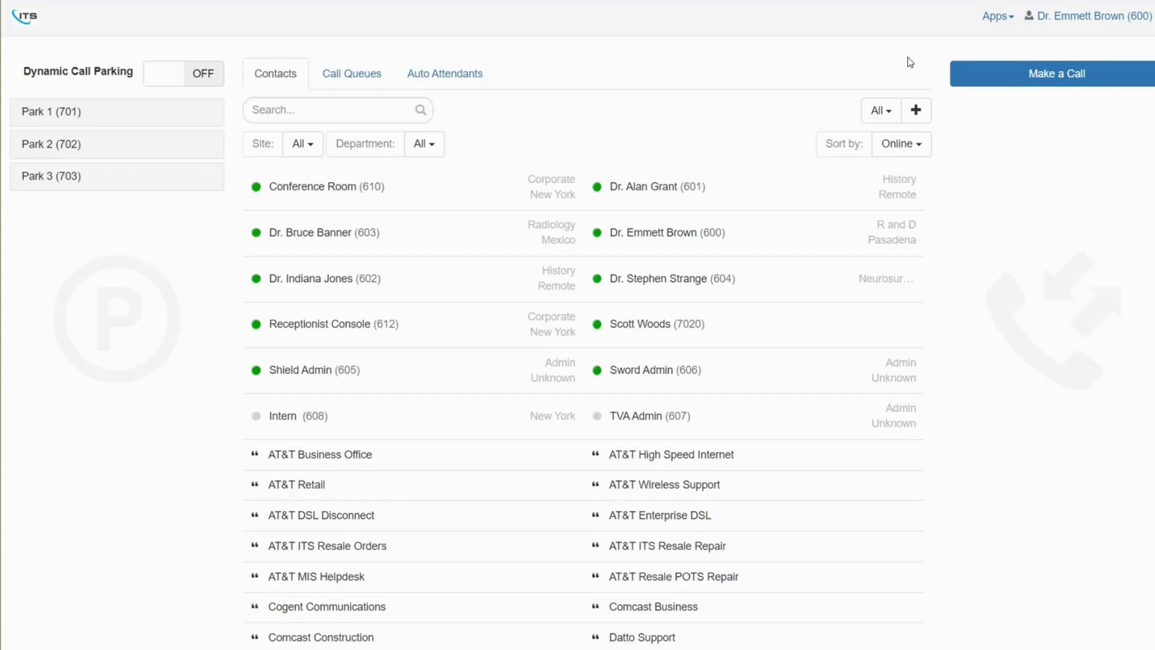